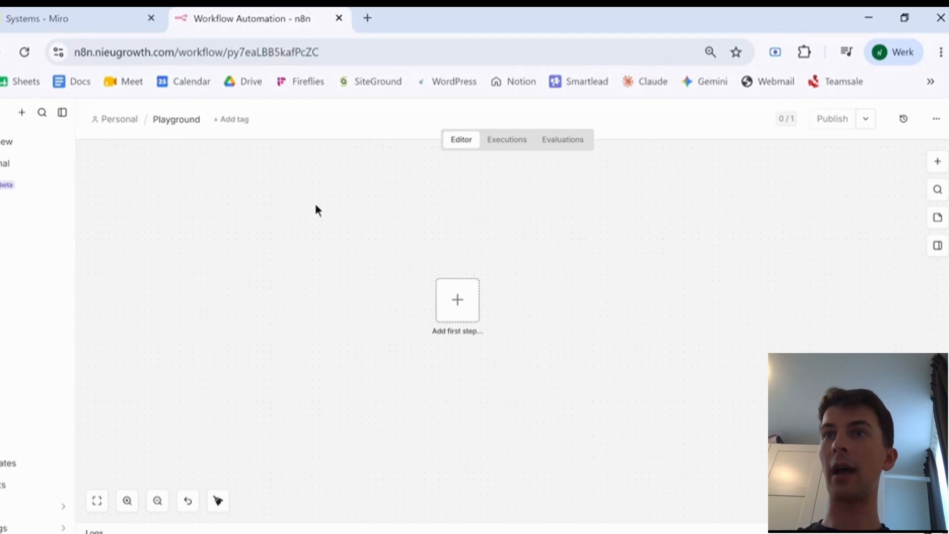
- Switch to the Miro Systems board showing the Linear Trigger→Output diagram
left_click(142, 12)
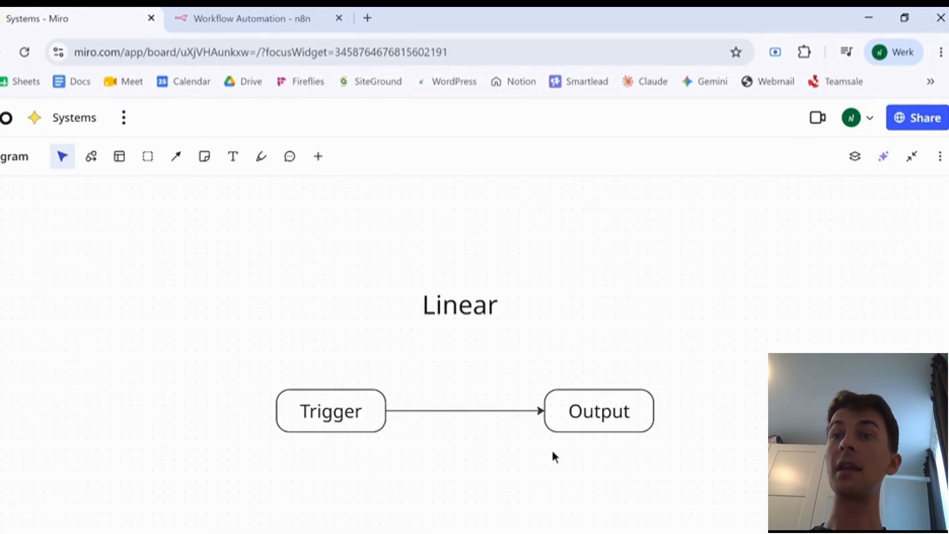
- Start the n8n Playground workflow with a manual 'Execute workflow' trigger
left_click(277, 19)
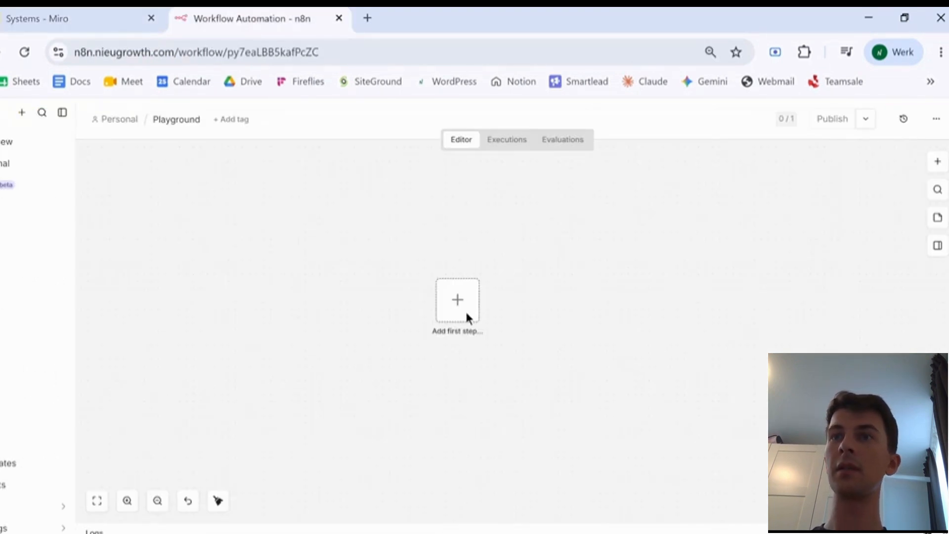
left_click(455, 300)
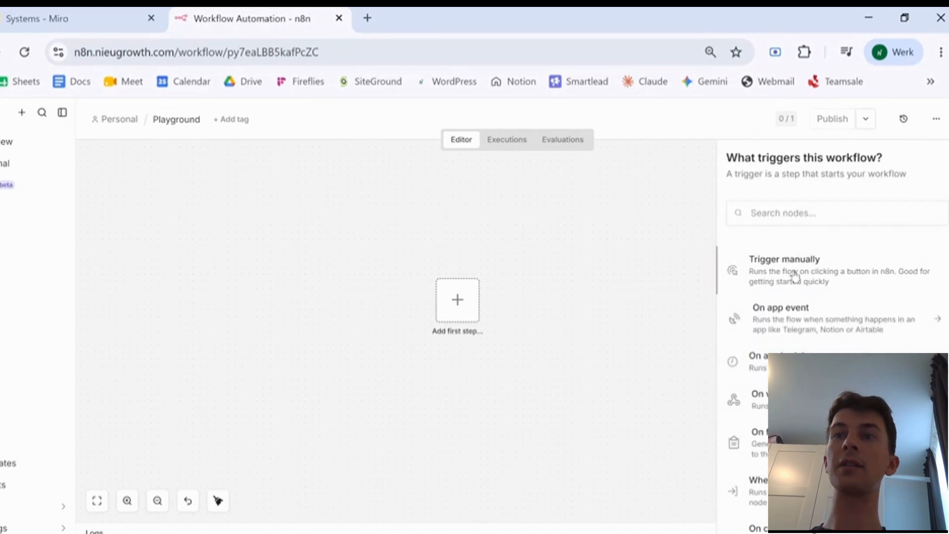
left_click(794, 274)
left_click(539, 355)
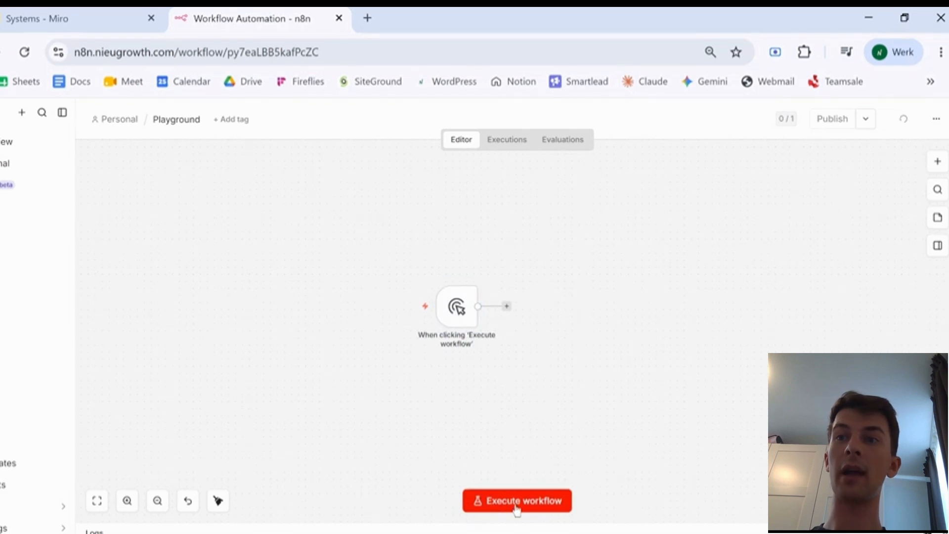
- Add a Gmail 'Send a message' action after the manual trigger
left_click(506, 306)
left_click(786, 297)
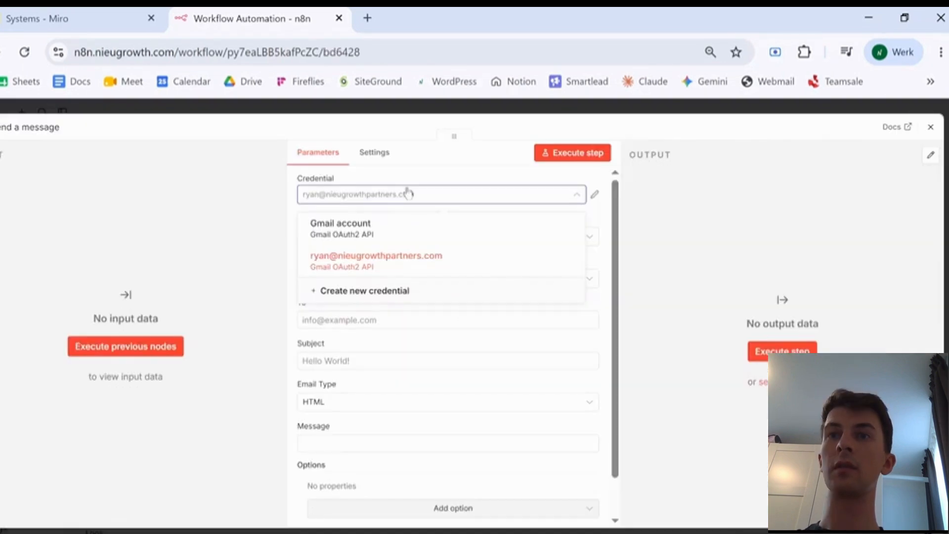
left_click(409, 192)
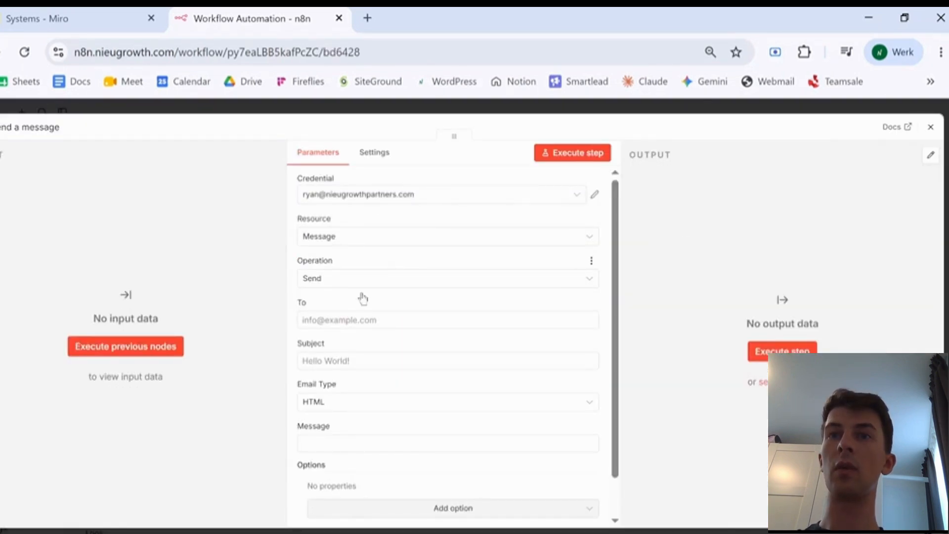
- Fill the Gmail step with the recipient address, subject 'Test' and message 'Hello!'
left_click(355, 321)
key("ctrl+v")
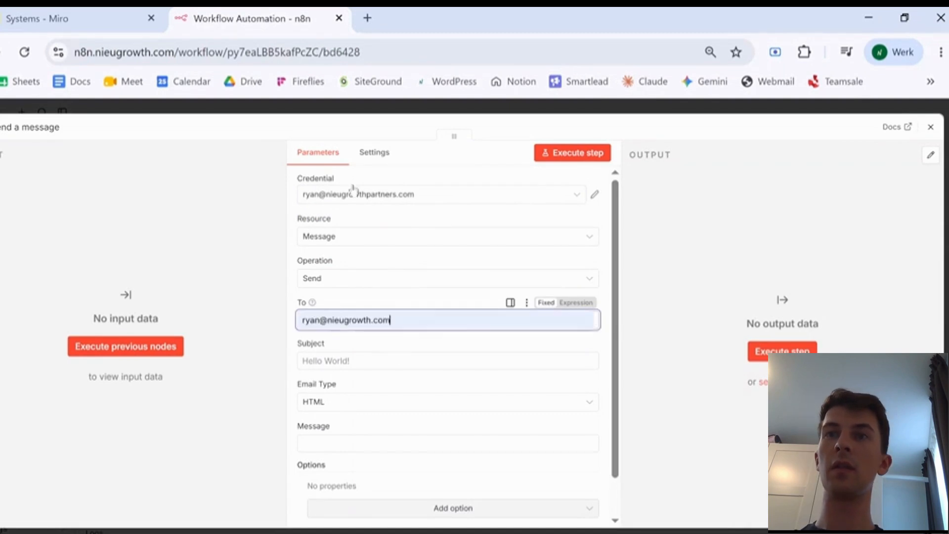
left_click(372, 363)
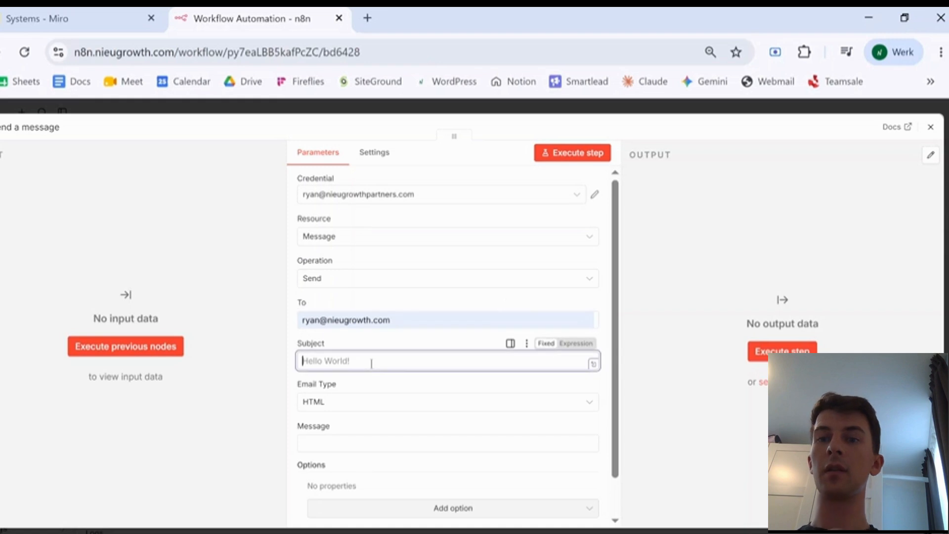
type("Test")
left_click(338, 443)
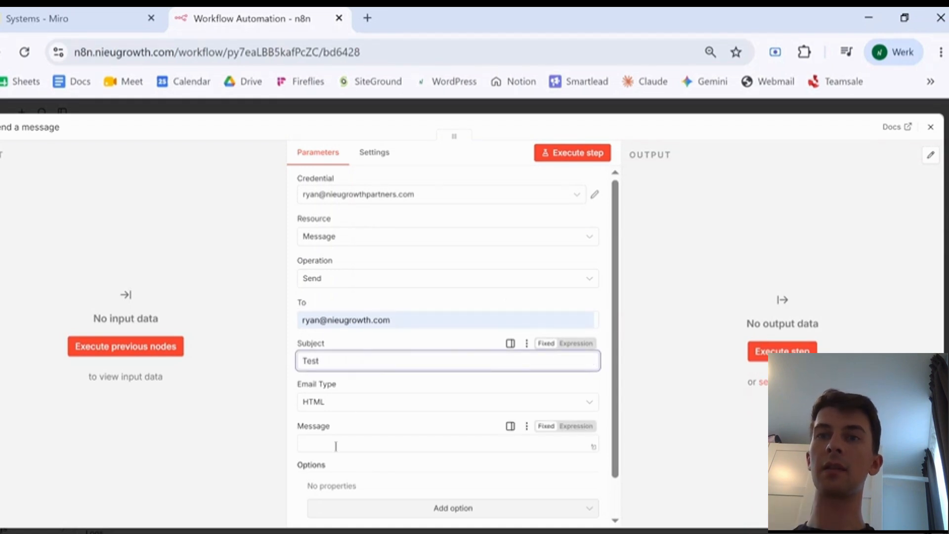
type("Hello!")
left_click(932, 127)
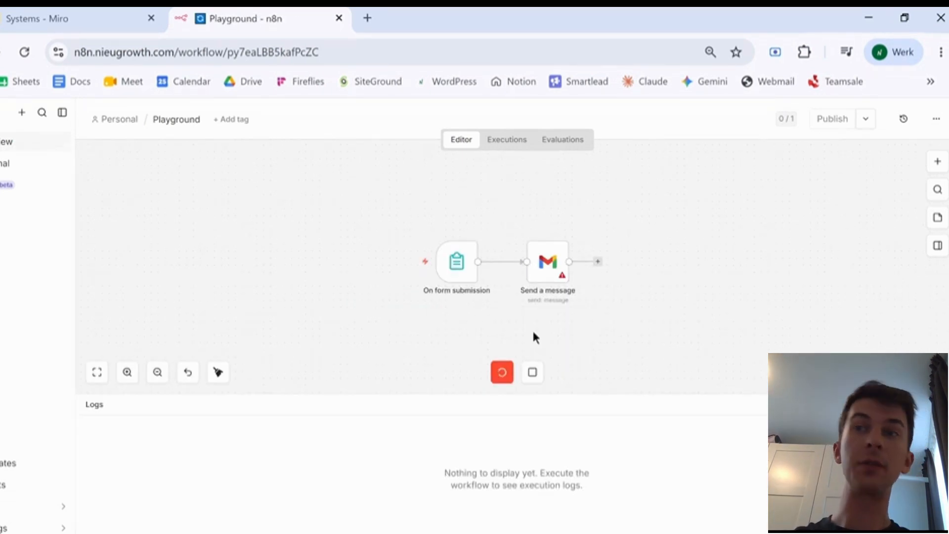
- Run the whole form-to-Gmail workflow
mouse_move(469, 273)
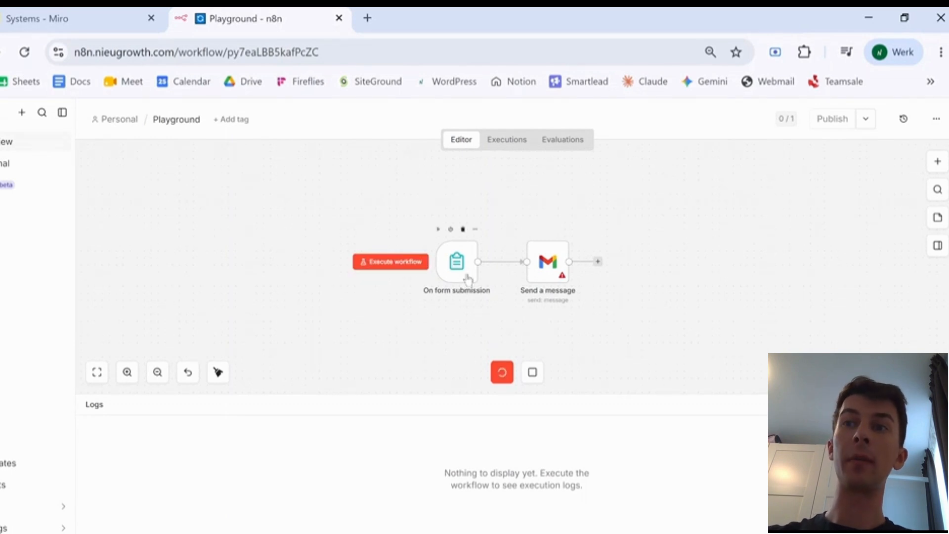
mouse_move(548, 291)
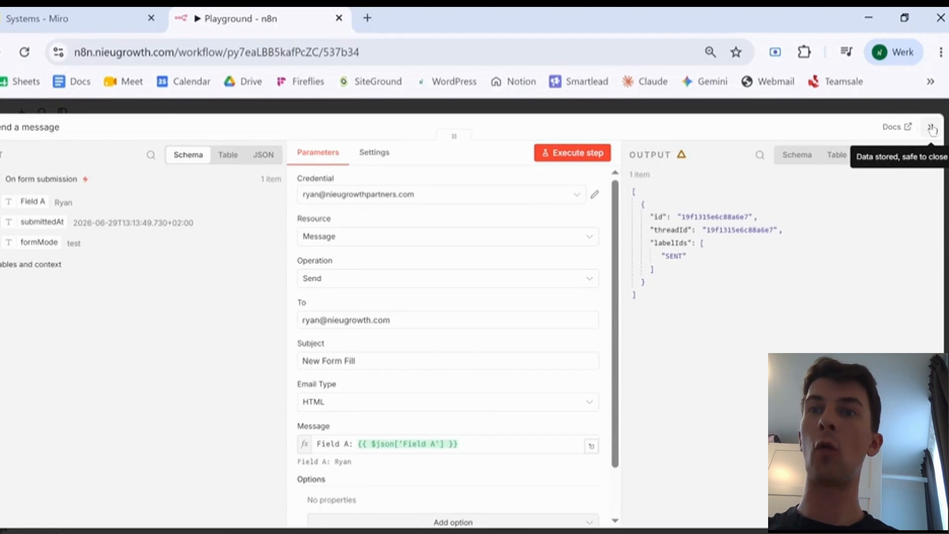
scroll(388, 447, "down", 2)
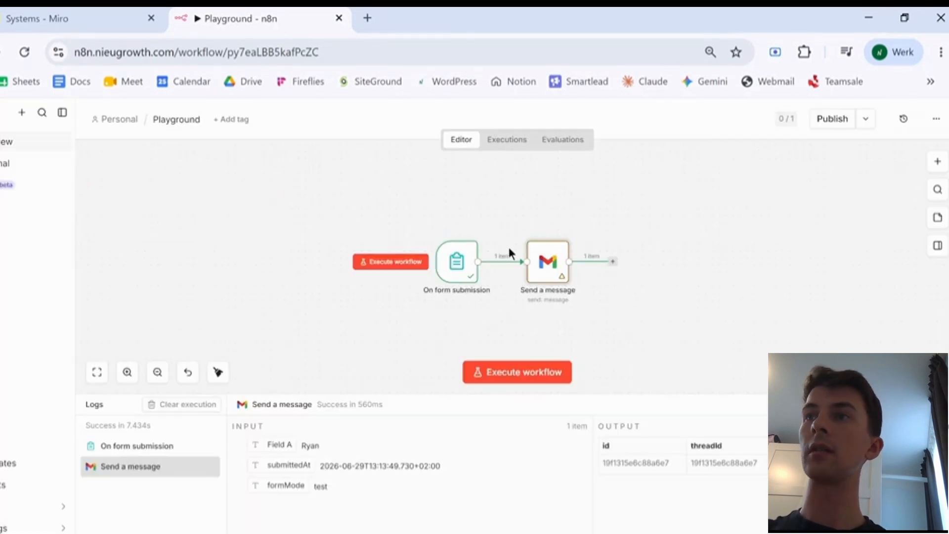
left_click(930, 127)
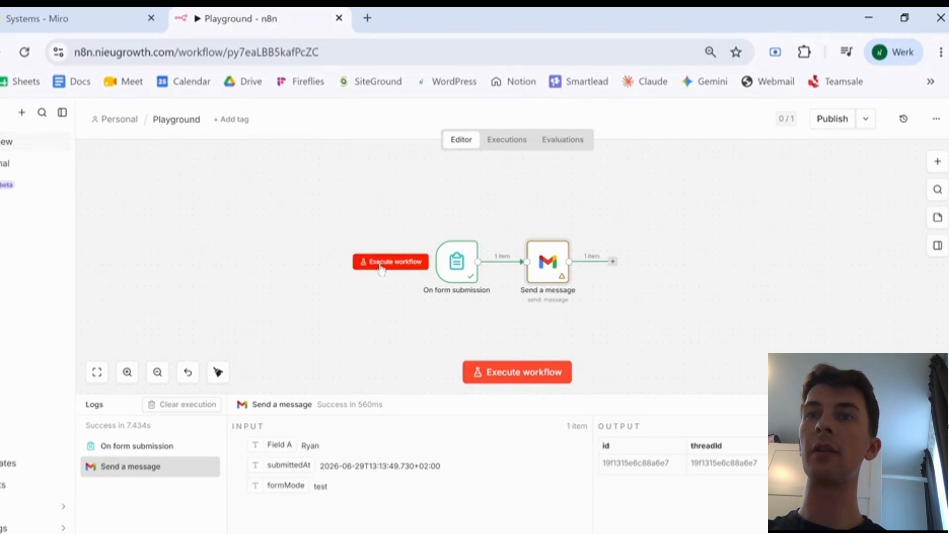
left_click(391, 262)
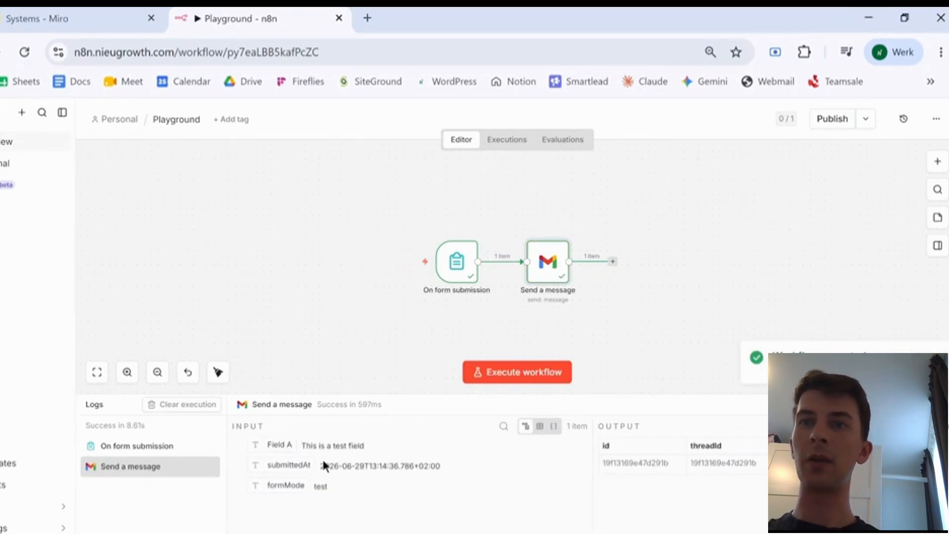
- Check the 'New Form Fill' email in Gmail, then return to n8n
left_click(366, 18)
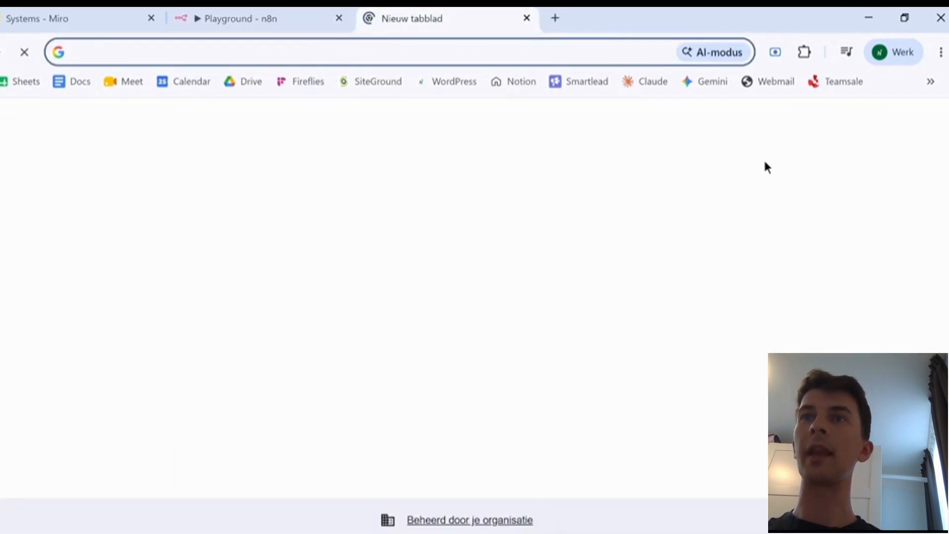
left_click(787, 166)
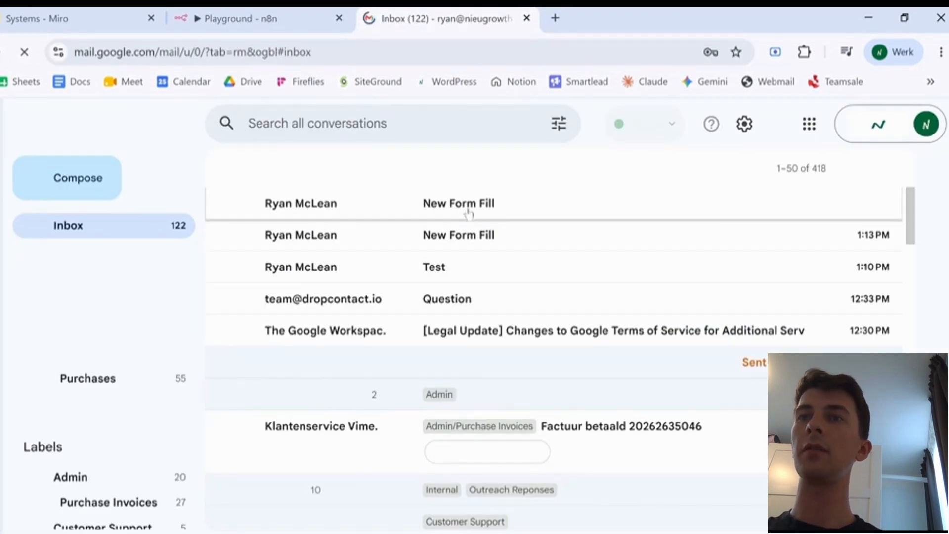
left_click(469, 213)
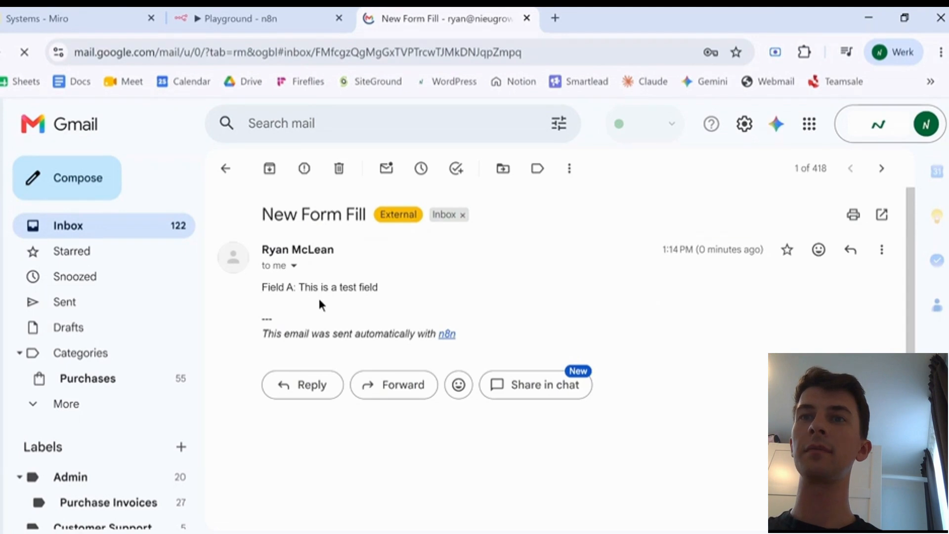
key("ctrl+shift+Tab")
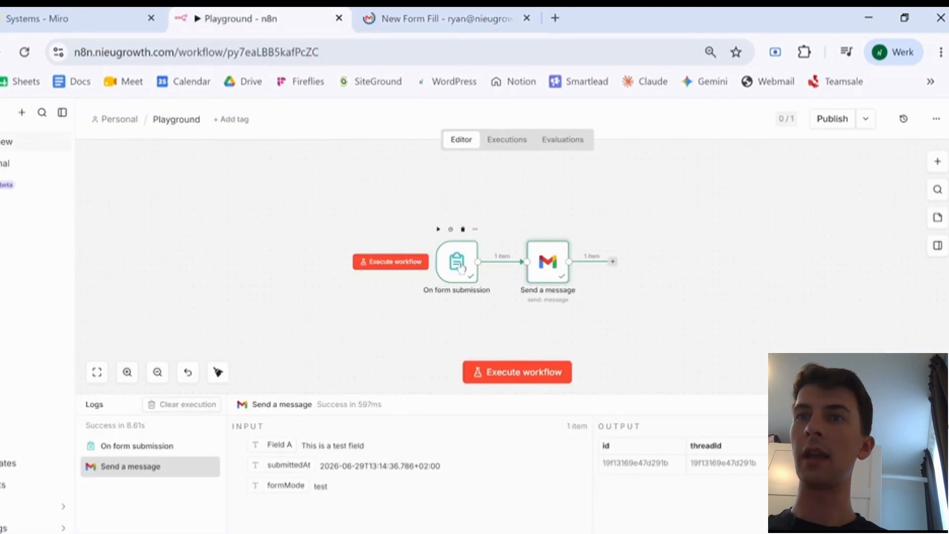
- Review the form trigger's settings (title Test, Field A), then switch to the Miro board
double_click(460, 265)
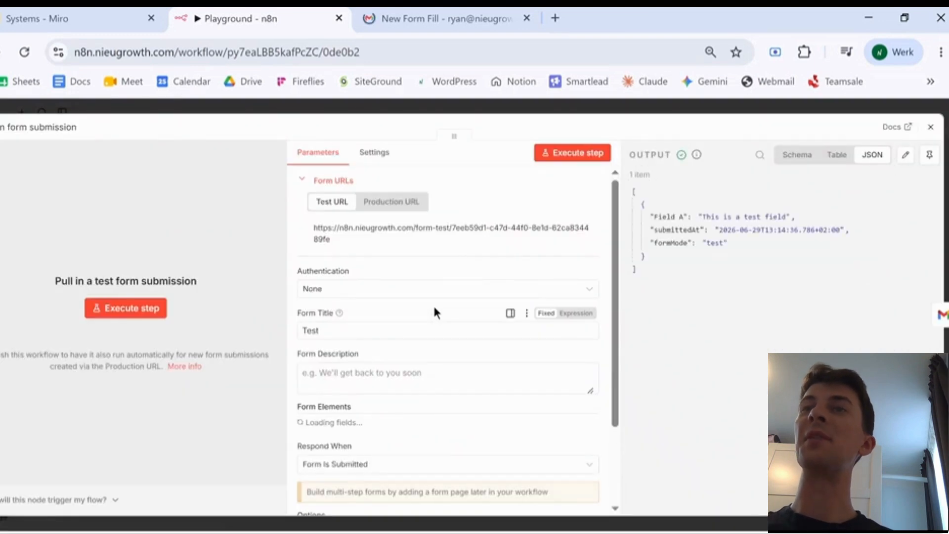
scroll(412, 361, "down", 1)
scroll(396, 403, "up", 1)
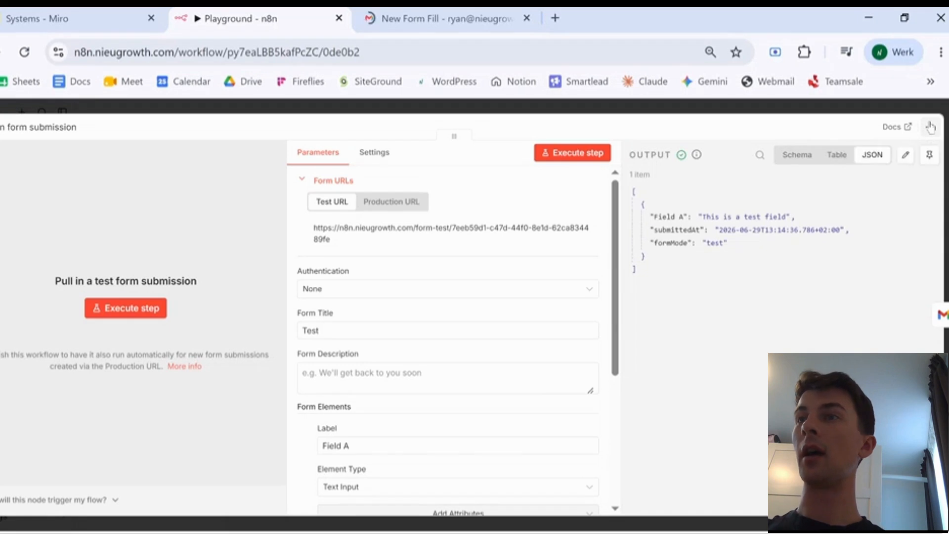
left_click(45, 8)
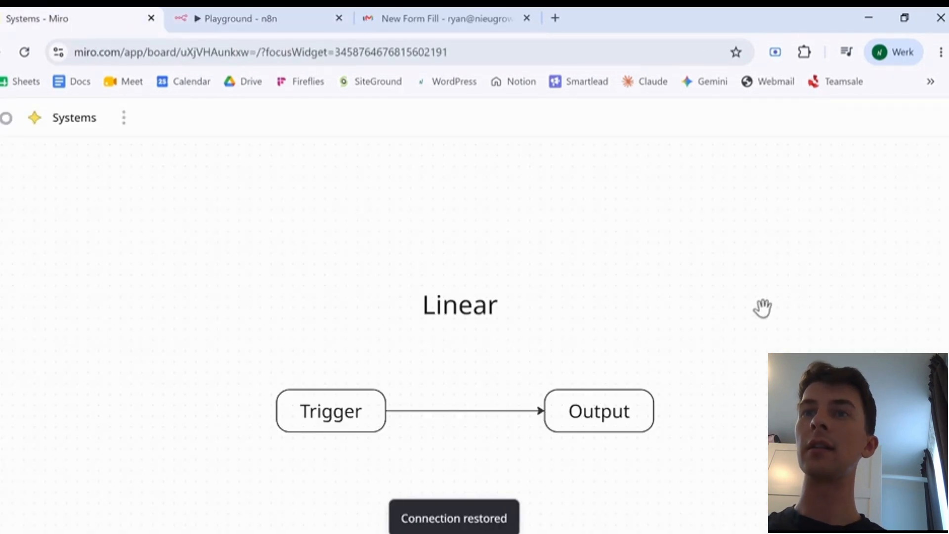
- Review Miro's Conditional diagram, then move n8n's Send a message node further right
scroll(651, 296, "down", 10)
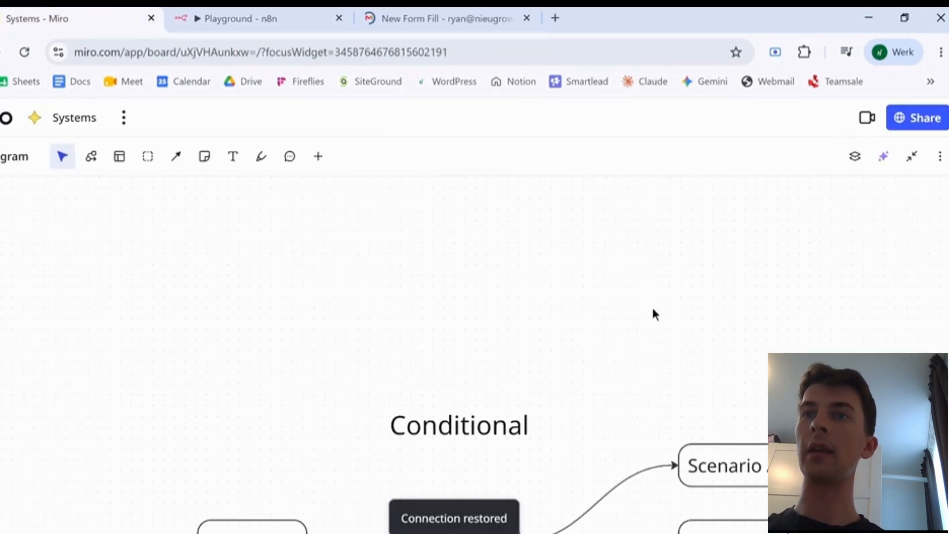
scroll(644, 334, "up", 4)
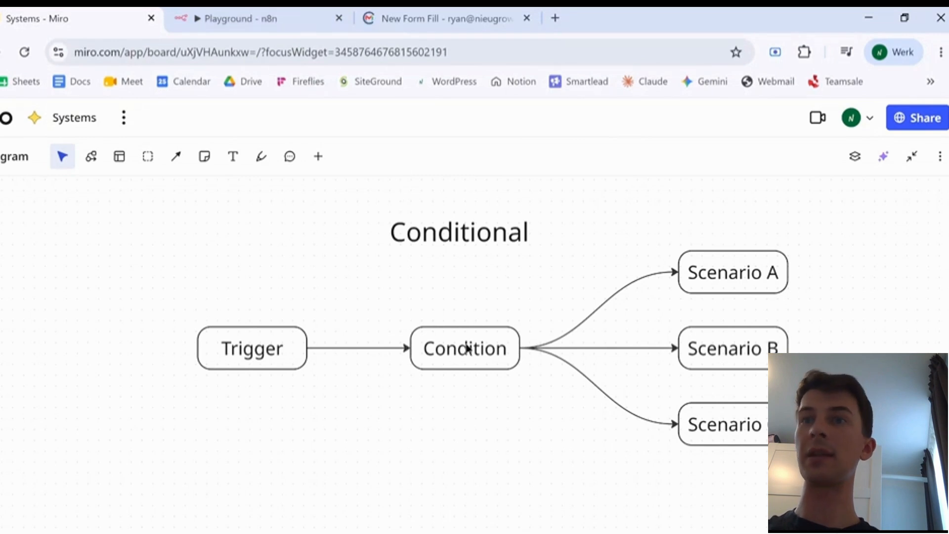
left_click(252, 15)
left_click_drag(546, 268, 672, 262)
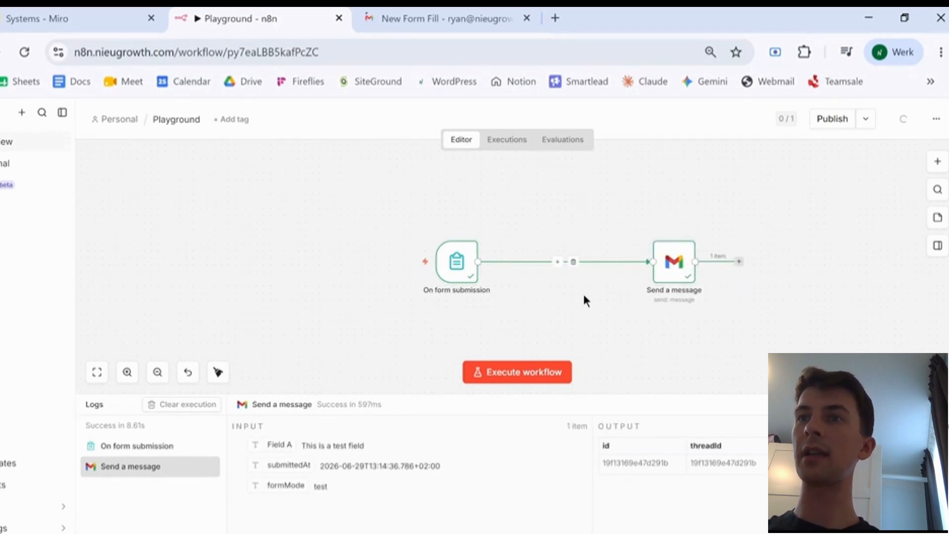
- Insert an If node before Gmail that checks whether Field A contains 'test'
left_click(560, 265)
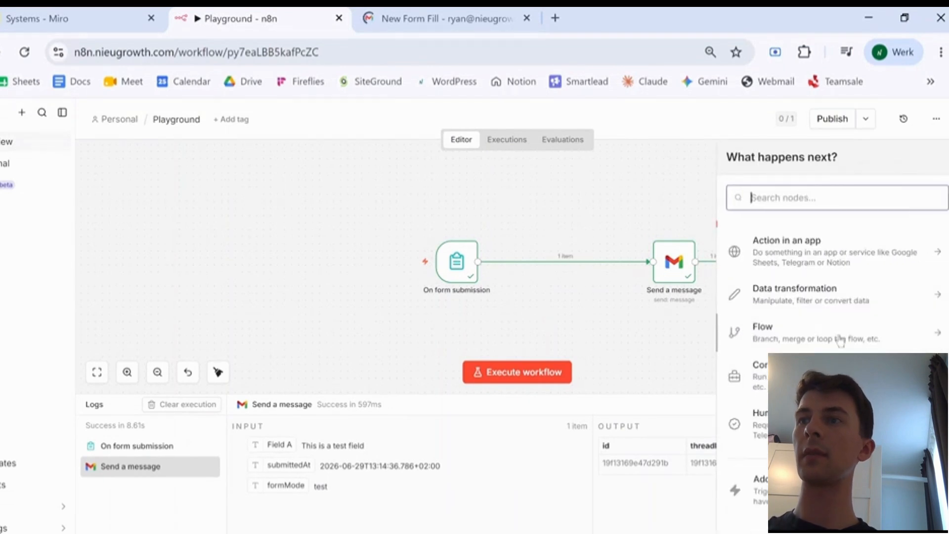
left_click(840, 341)
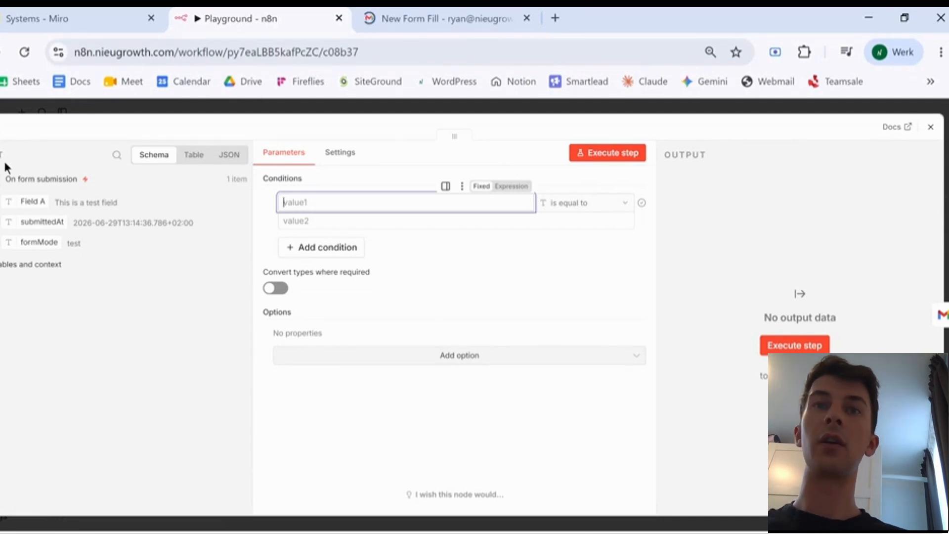
left_click_drag(33, 199, 524, 204)
left_click(560, 202)
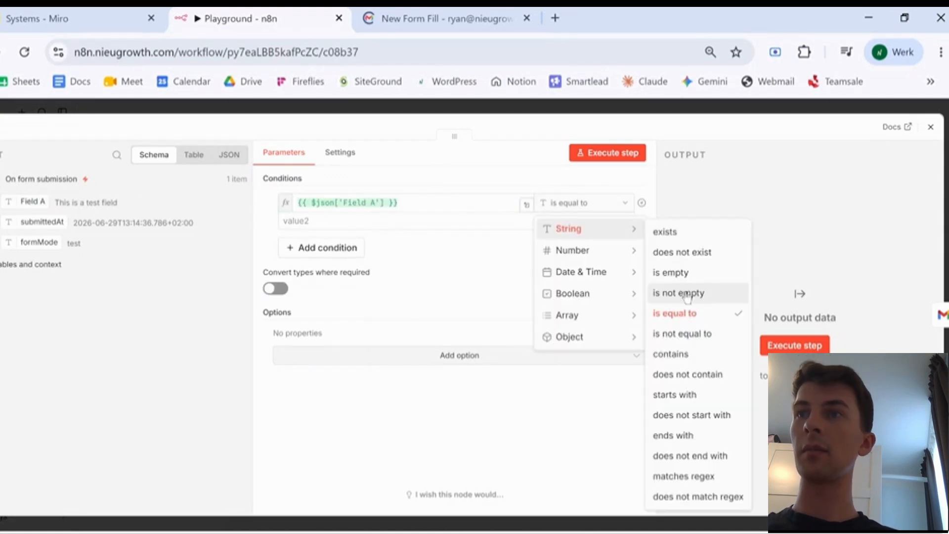
left_click(681, 353)
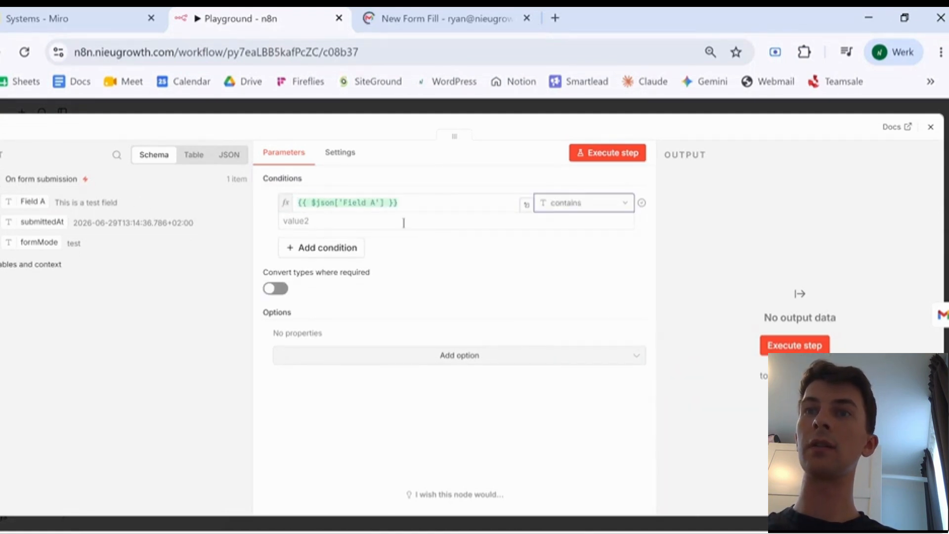
left_click(356, 220)
type("test")
left_click(475, 276)
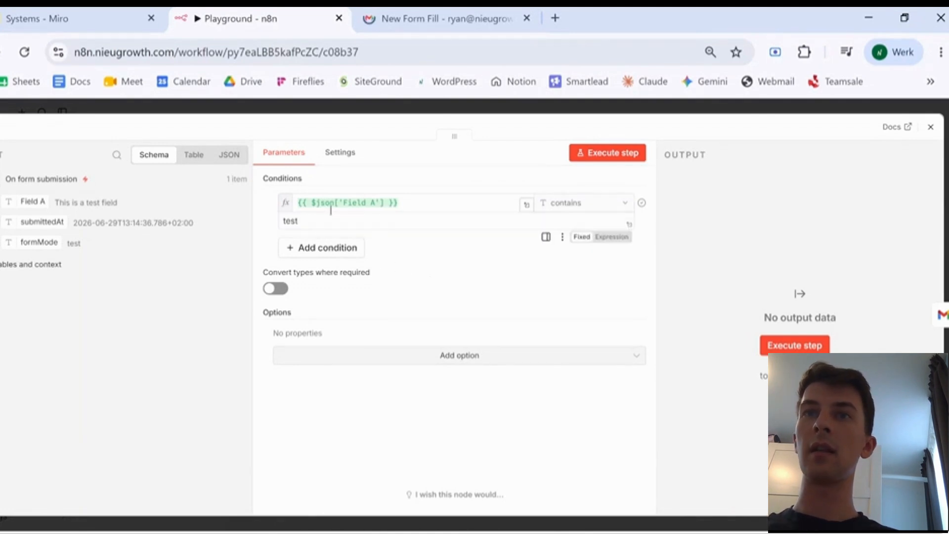
left_click(931, 126)
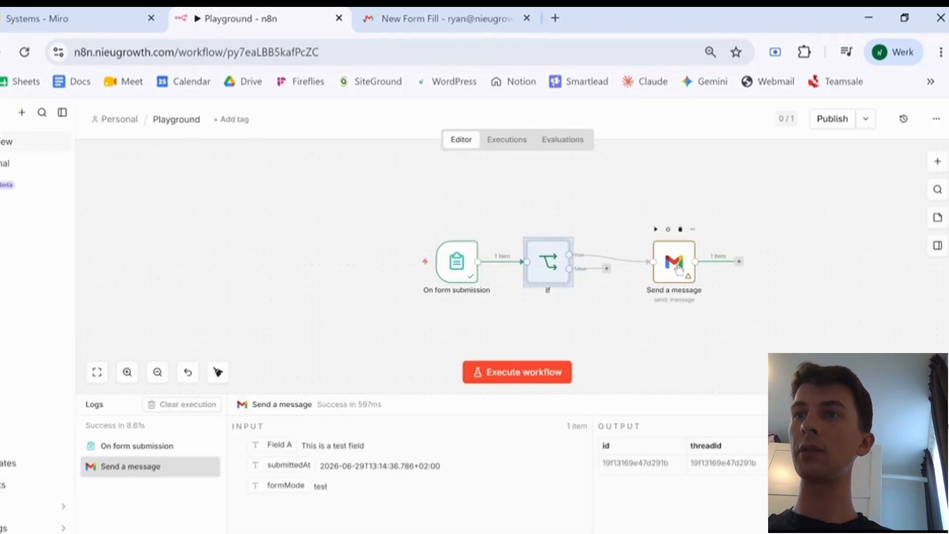
left_click_drag(679, 269, 700, 262)
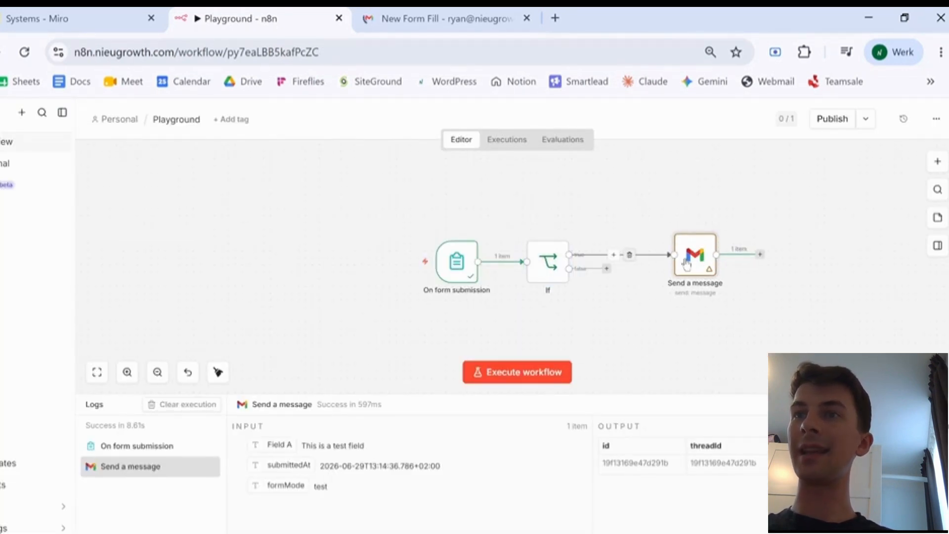
- Add a No Operation node on the If's false branch and test-run the workflow
left_click_drag(682, 247, 649, 200)
left_click(606, 268)
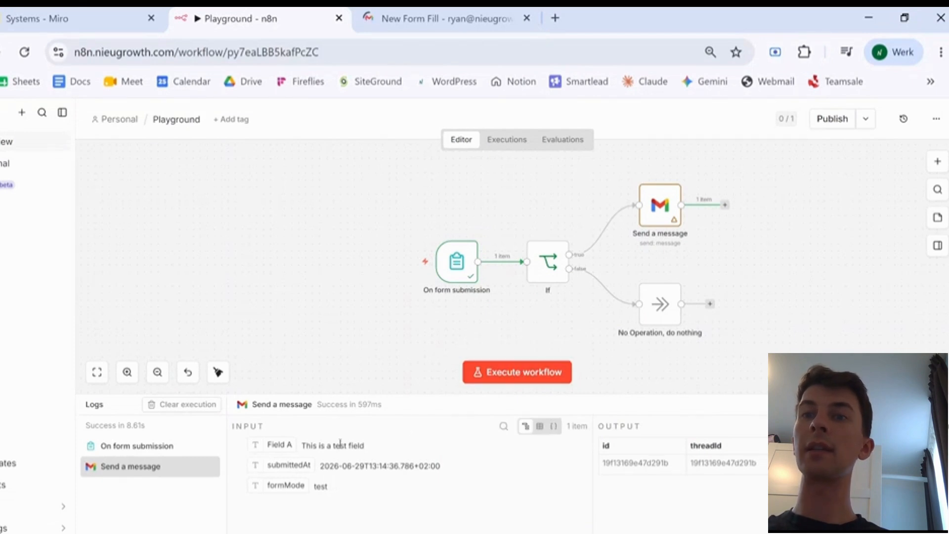
mouse_move(542, 274)
double_click(542, 274)
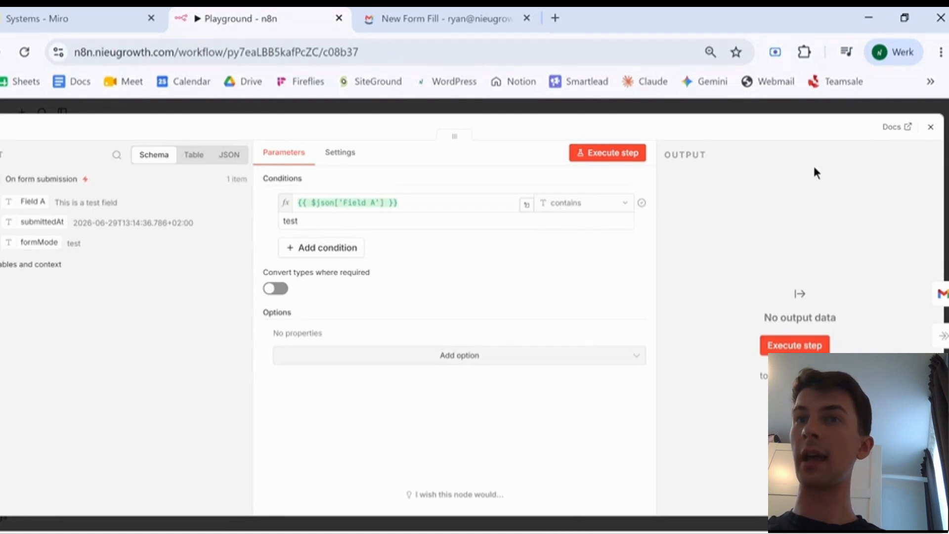
left_click(931, 127)
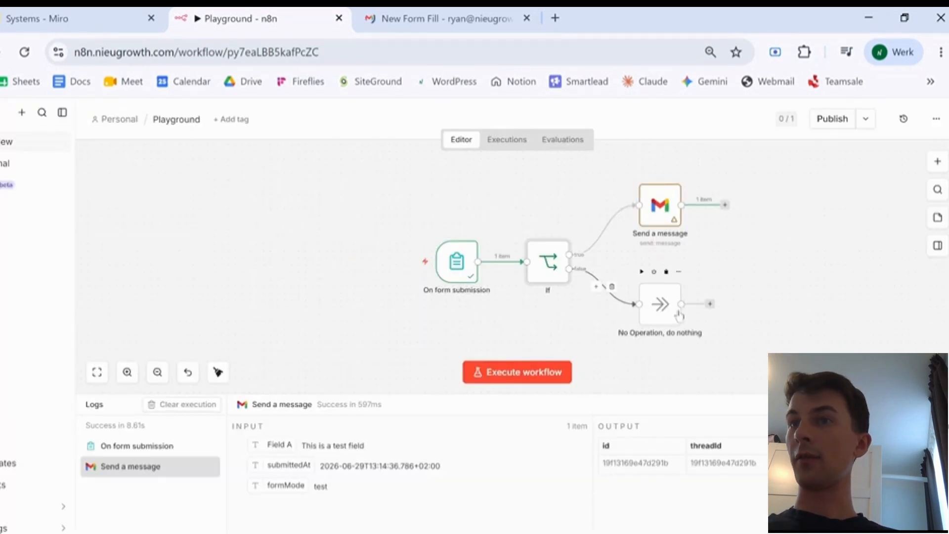
left_click(517, 371)
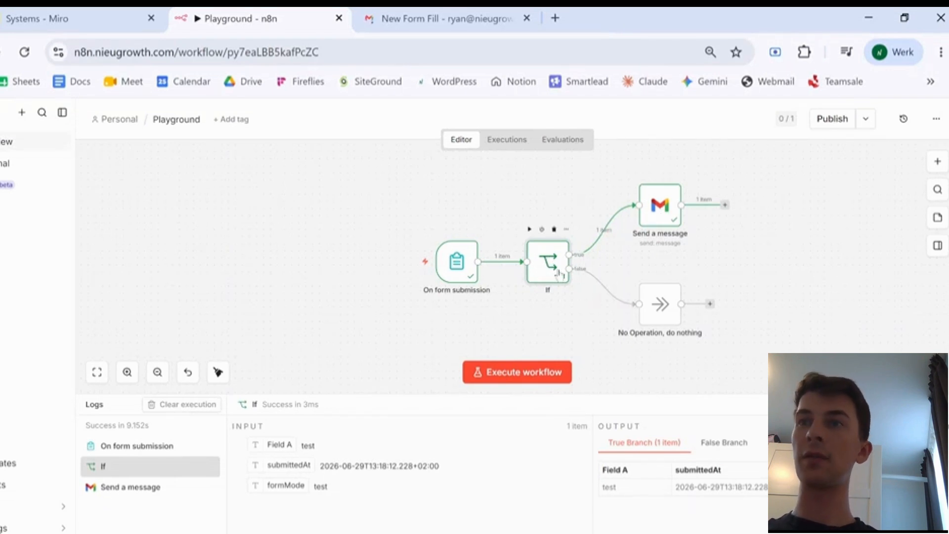
- Replace the If with a Switch whose first rule, 'if test', checks Field A contains 'test'
left_click(566, 228)
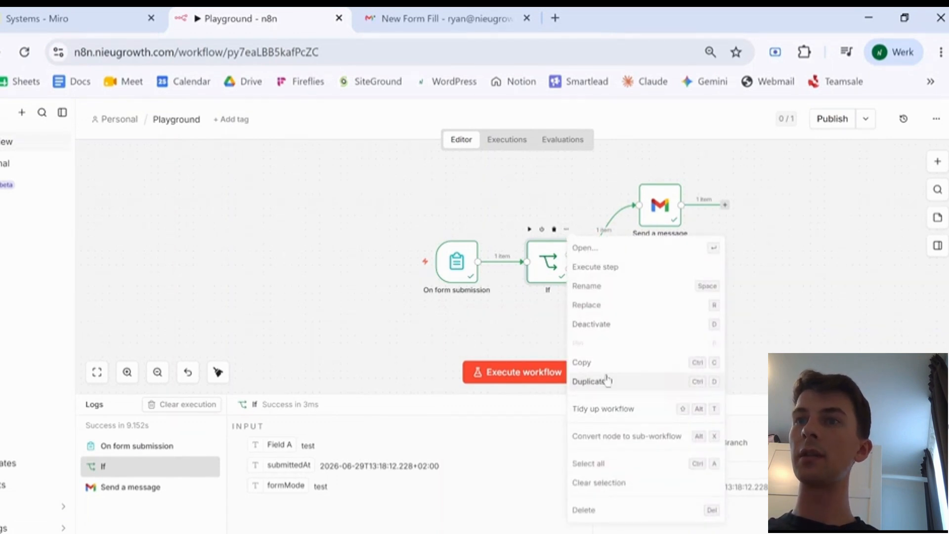
key("r")
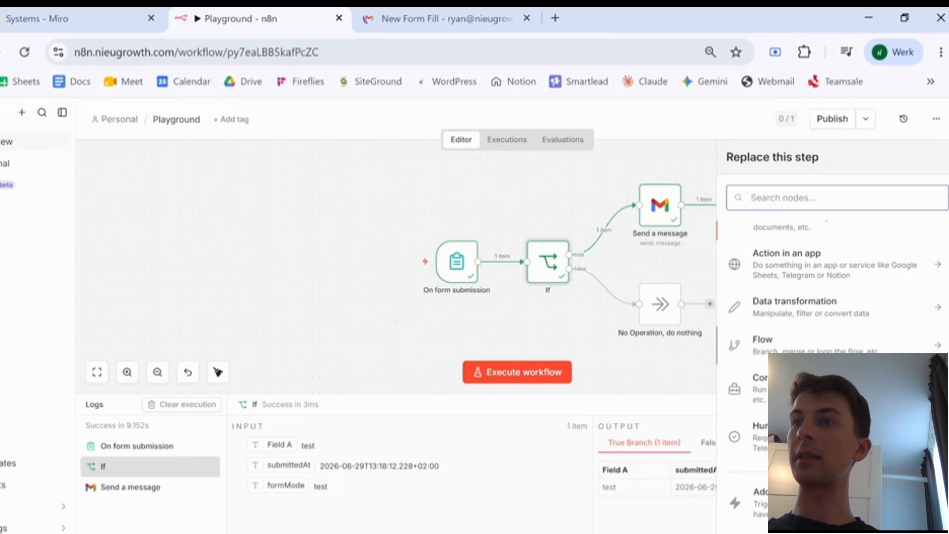
left_click(846, 350)
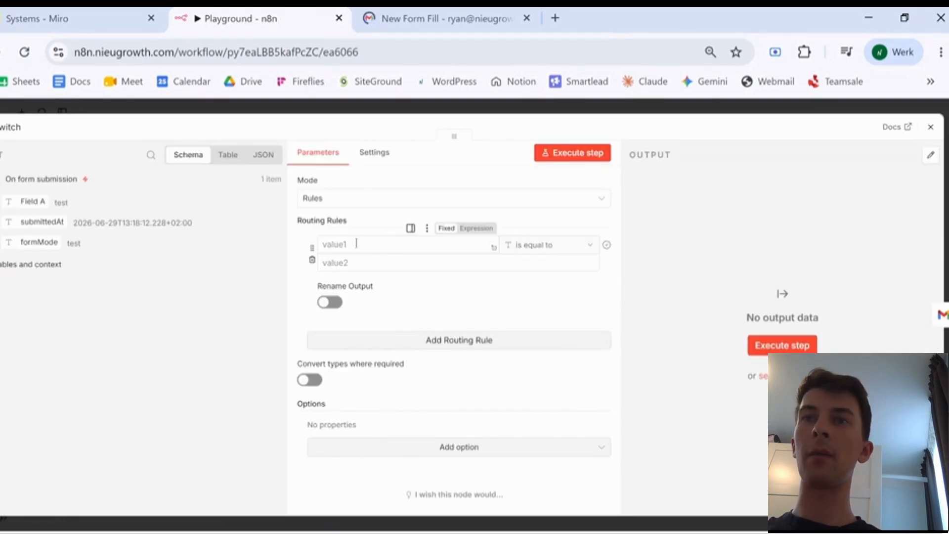
left_click(356, 243)
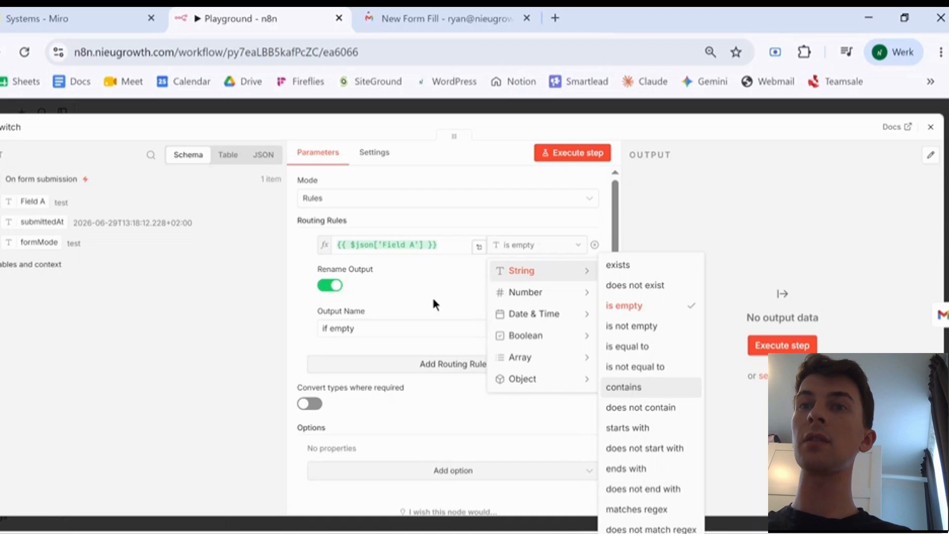
key("Return")
left_click(377, 257)
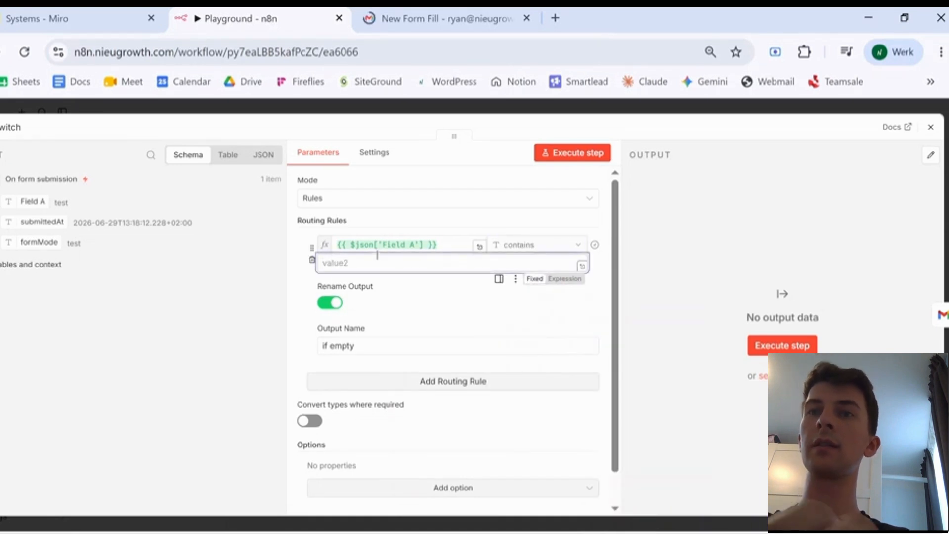
triple_click(366, 348)
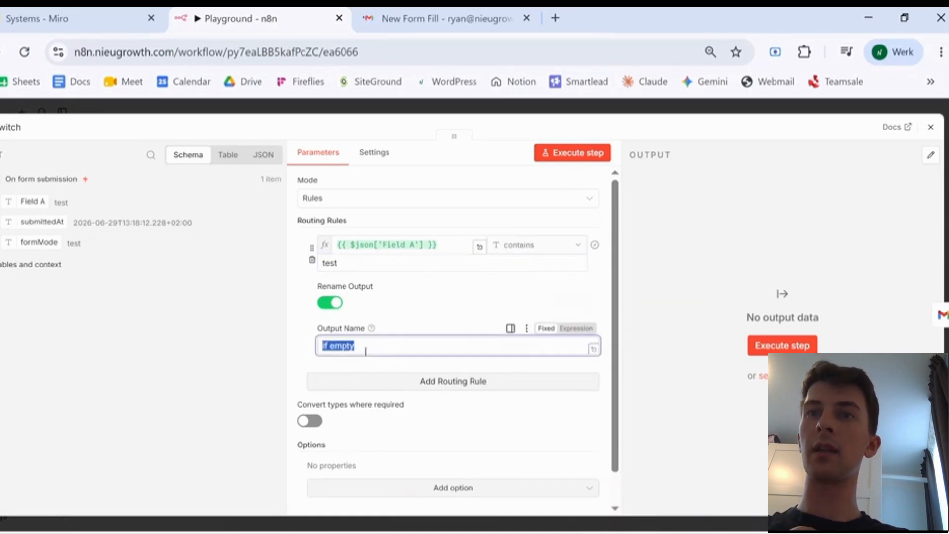
type("if test")
left_click(712, 390)
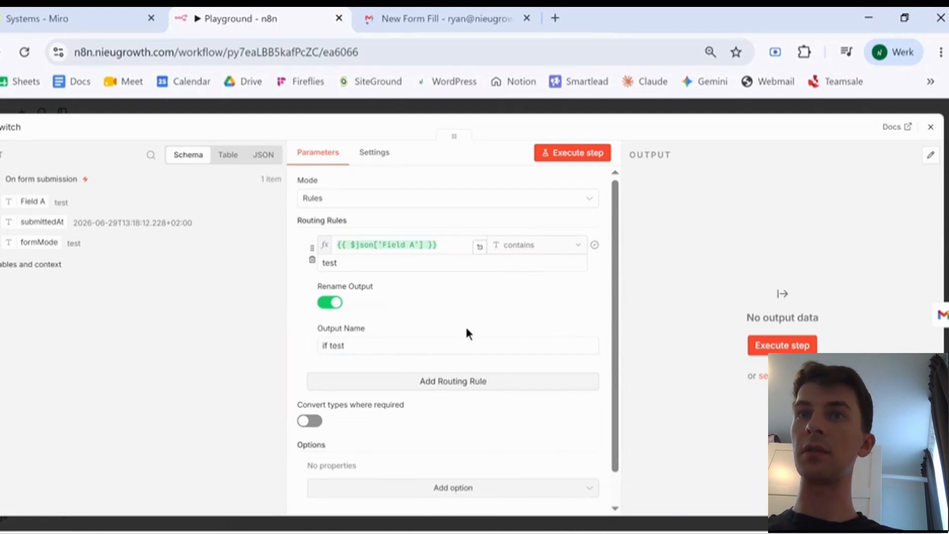
- Add a second rule 'if not test' where Field A does not contain 'test'
scroll(468, 333, "down", 1)
left_click(438, 347)
left_click_drag(25, 201, 397, 356)
left_click(539, 355)
mouse_move(554, 394)
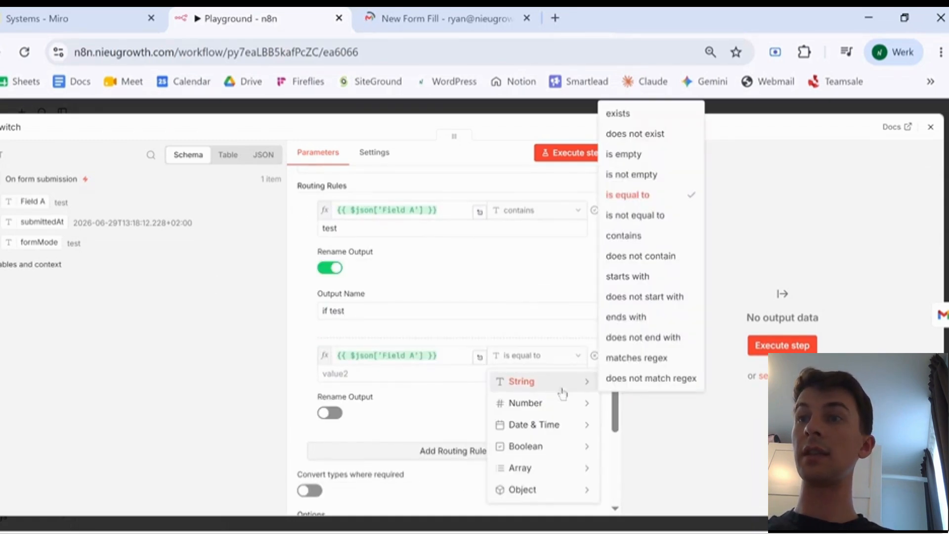
left_click(640, 256)
left_click(381, 373)
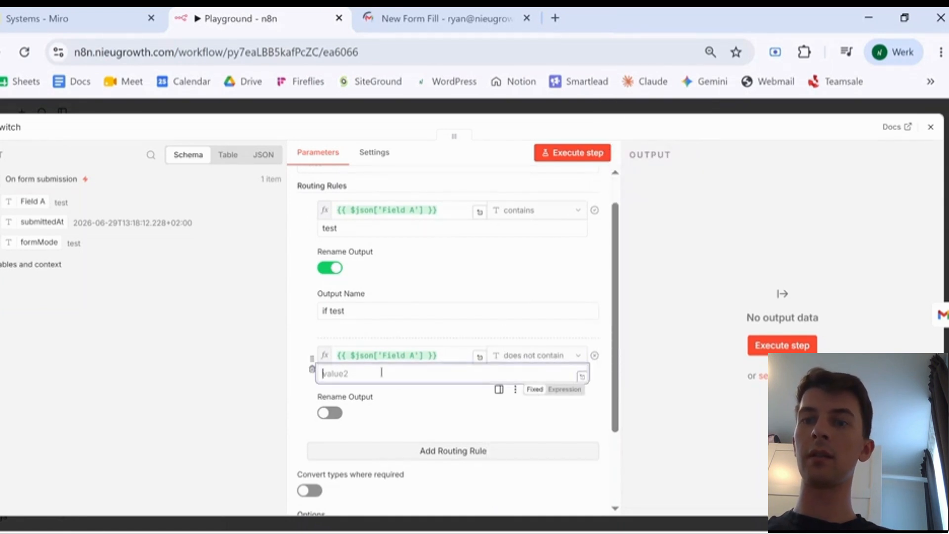
type("test")
left_click(328, 413)
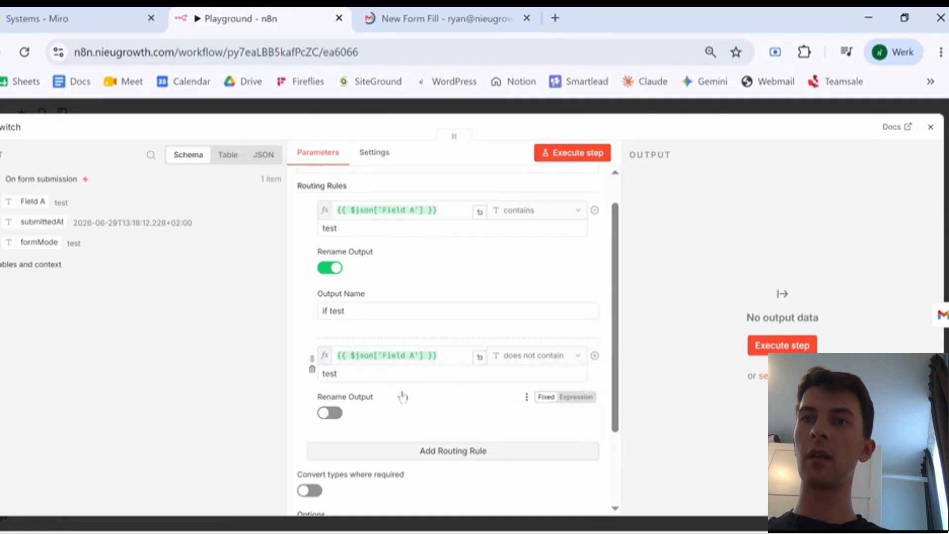
scroll(457, 401, "down", 1)
left_click(374, 415)
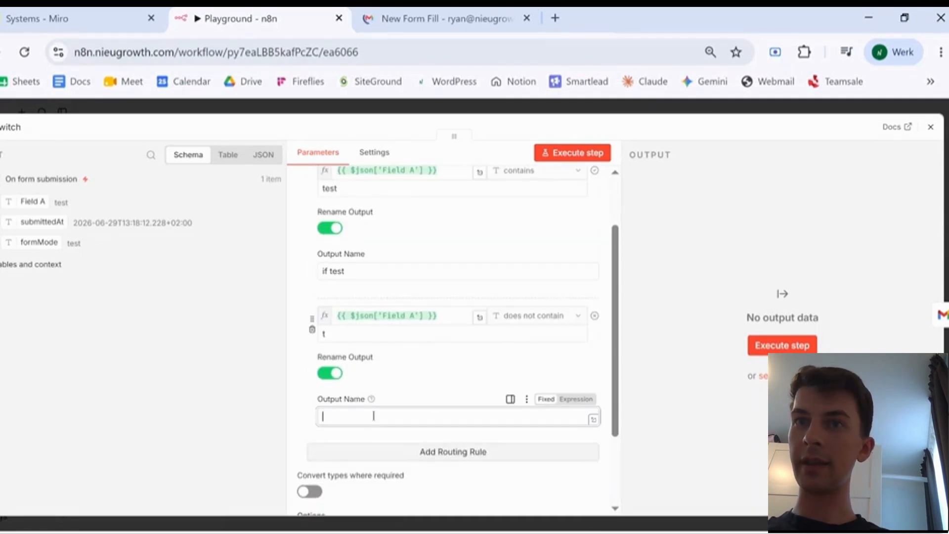
left_click(352, 335)
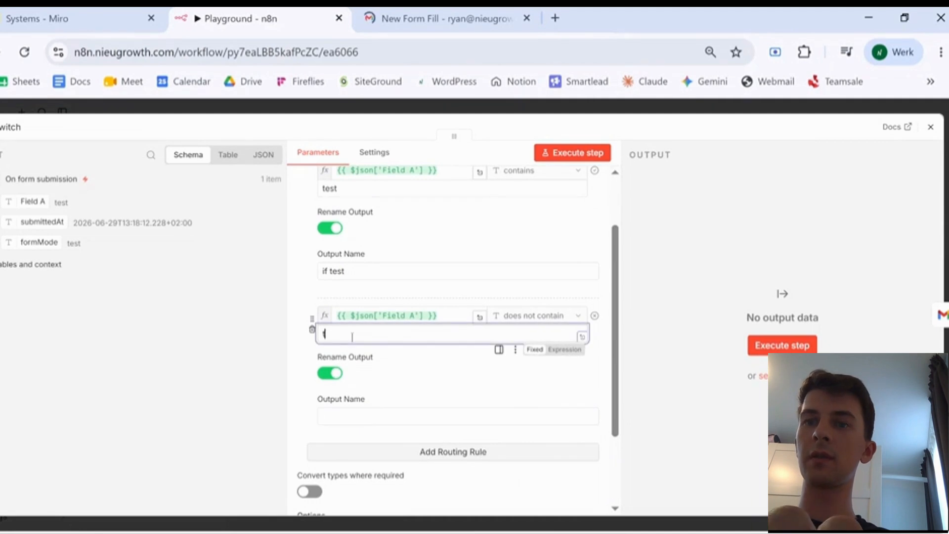
left_click(346, 414)
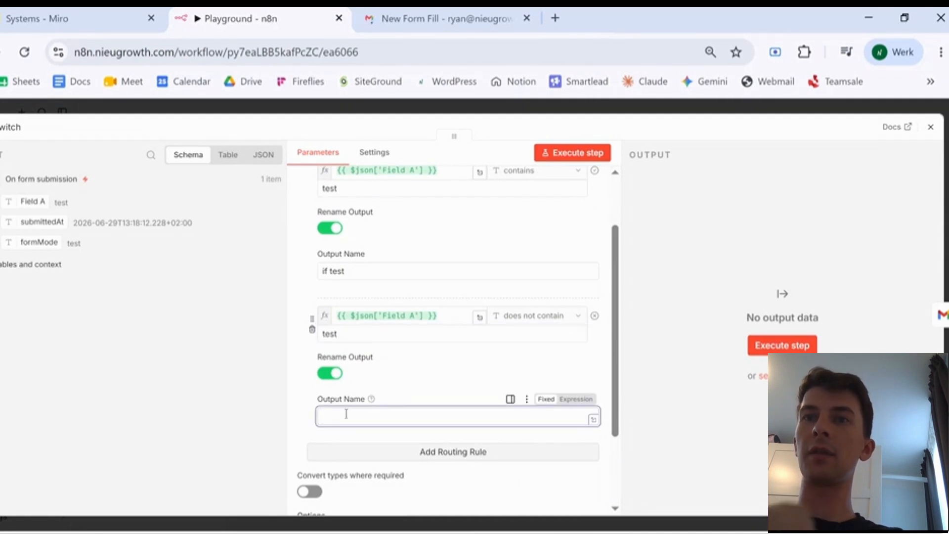
type("if not test")
scroll(421, 375, "down", 3)
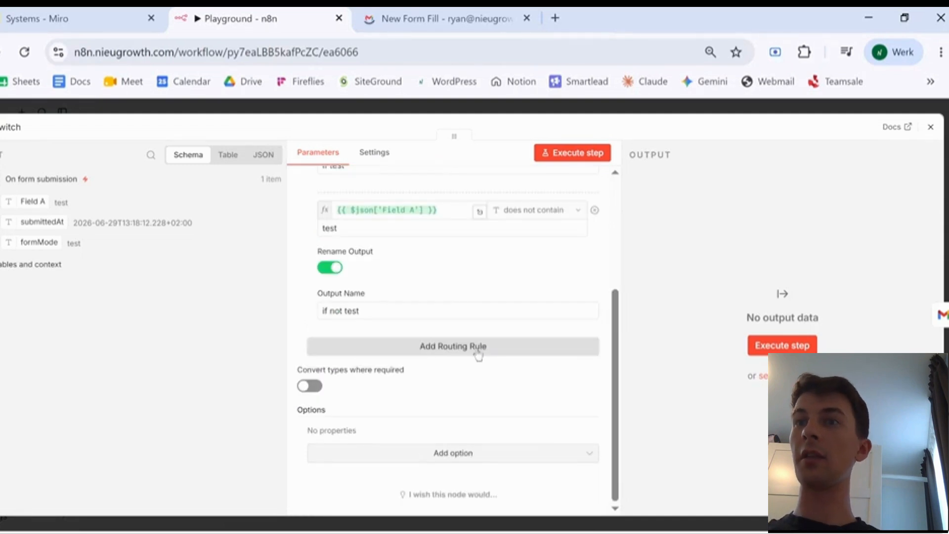
- Add a third rule 'if empty' for when Field A is empty
left_click(429, 346)
scroll(429, 350, "down", 2)
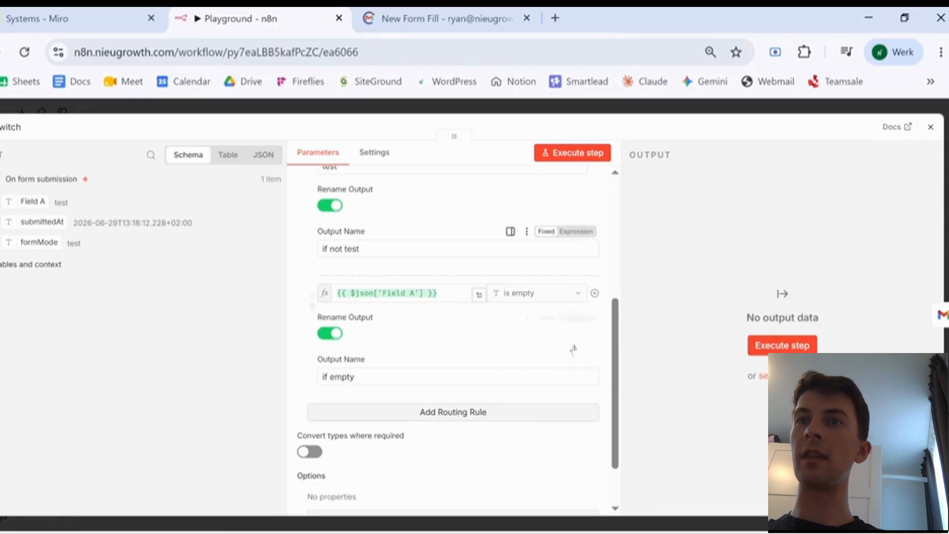
scroll(537, 254, "up", 4)
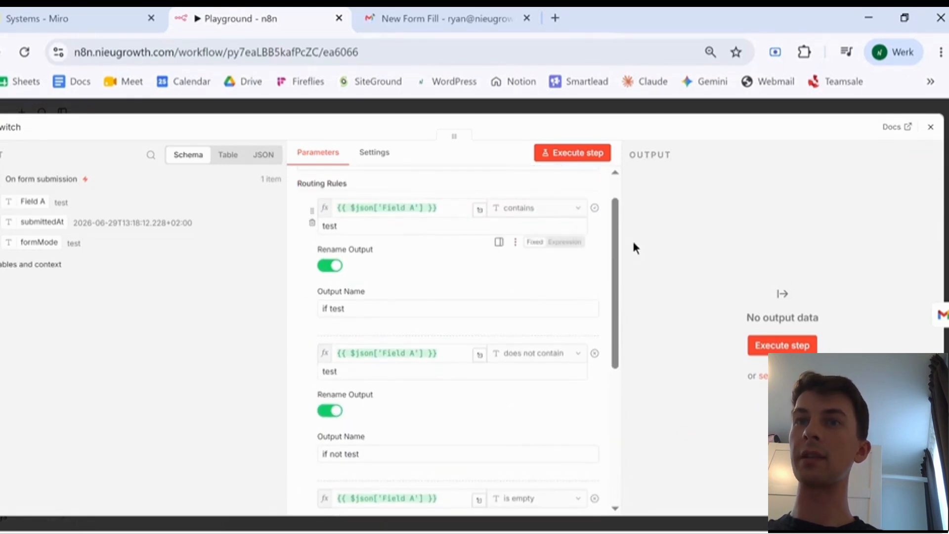
scroll(398, 266, "down", 2)
scroll(397, 265, "down", 2)
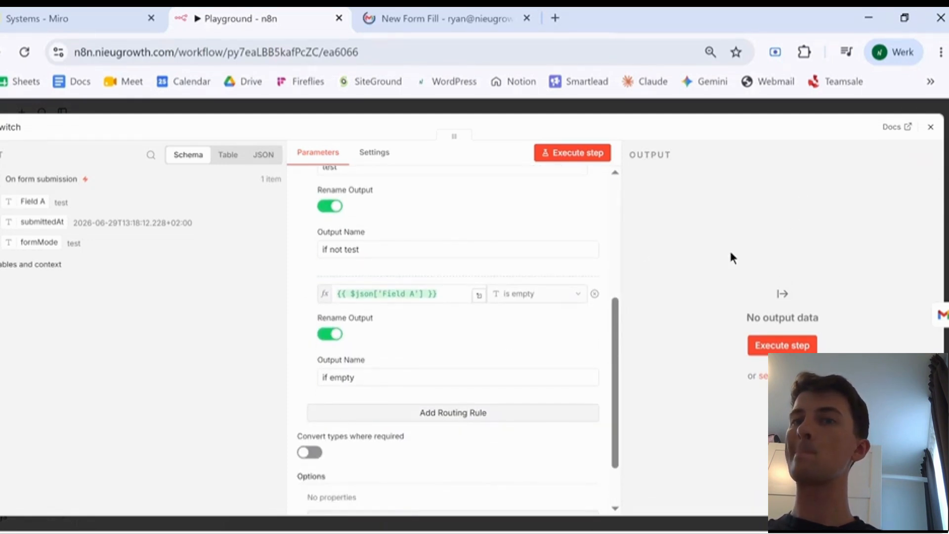
- Connect the Switch's 'if not test' and 'if empty' outputs to the No Operation node
left_click(931, 128)
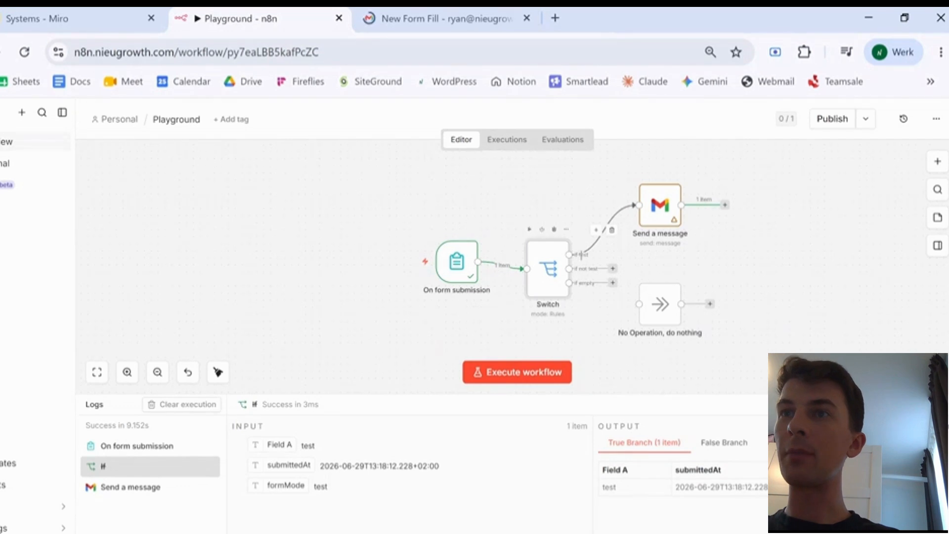
left_click_drag(674, 300, 723, 285)
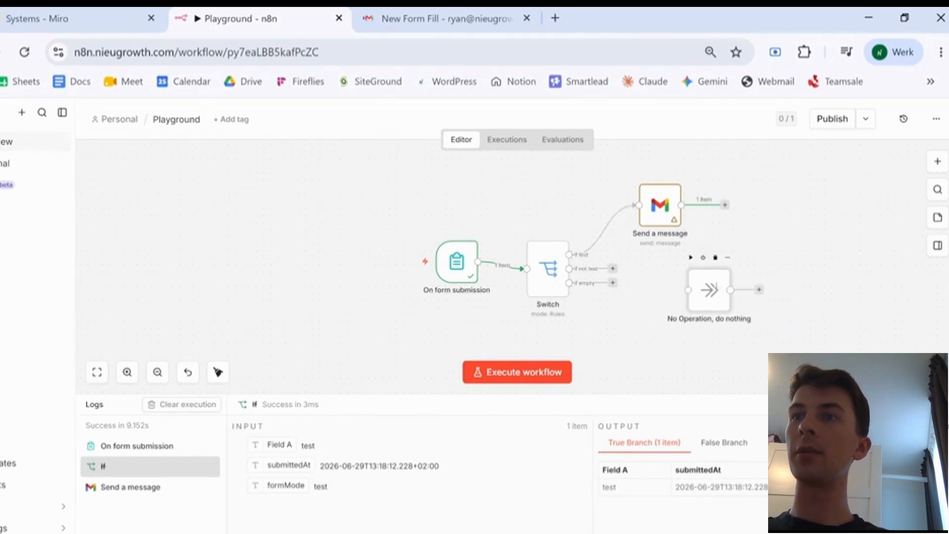
left_click_drag(613, 268, 689, 291)
left_click_drag(613, 283, 707, 327)
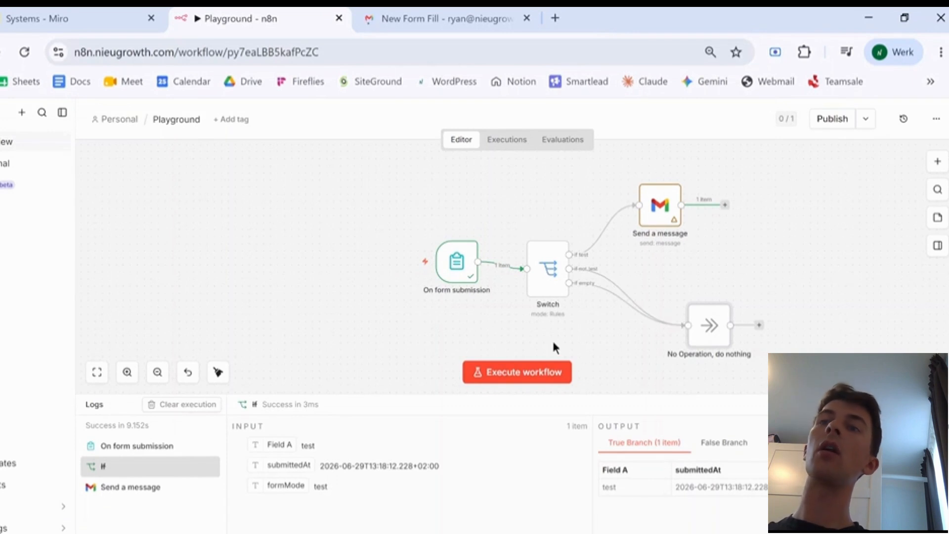
- Place No Operation on the 'if not test' branch alone and start adding a step to 'if empty'
left_click(443, 273)
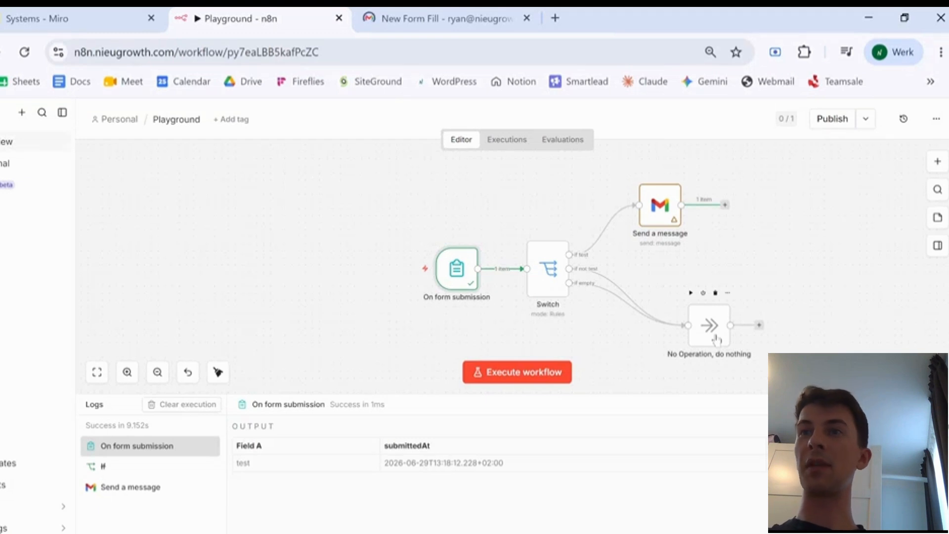
left_click_drag(717, 339, 667, 330)
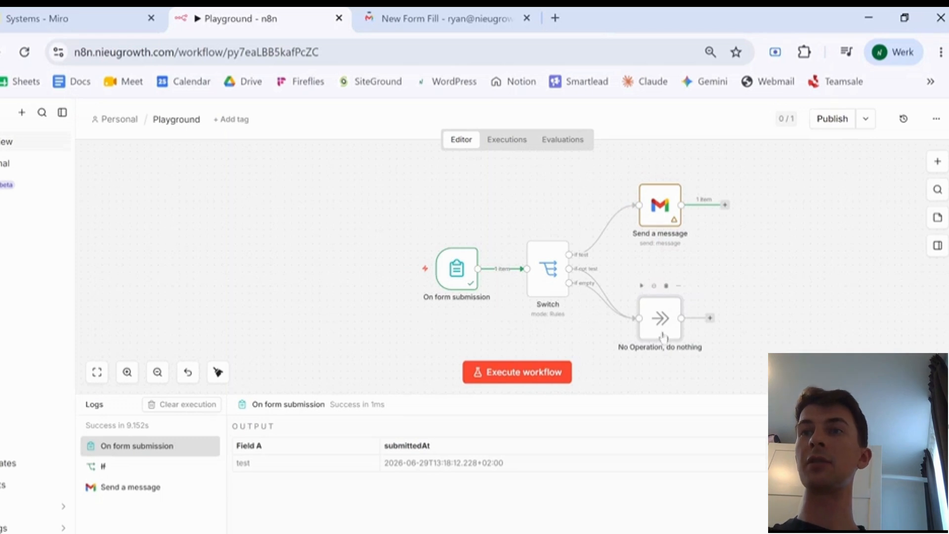
left_click_drag(649, 327, 642, 276)
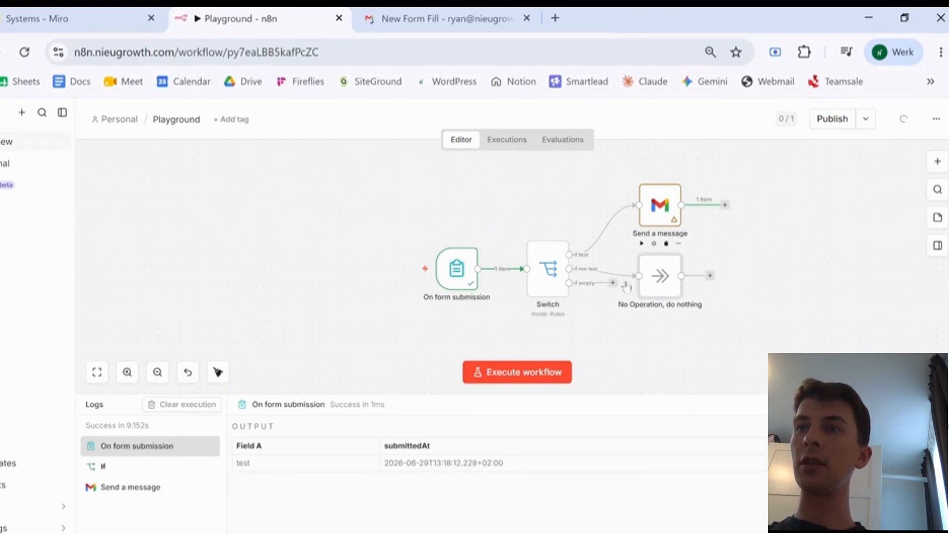
left_click(613, 283)
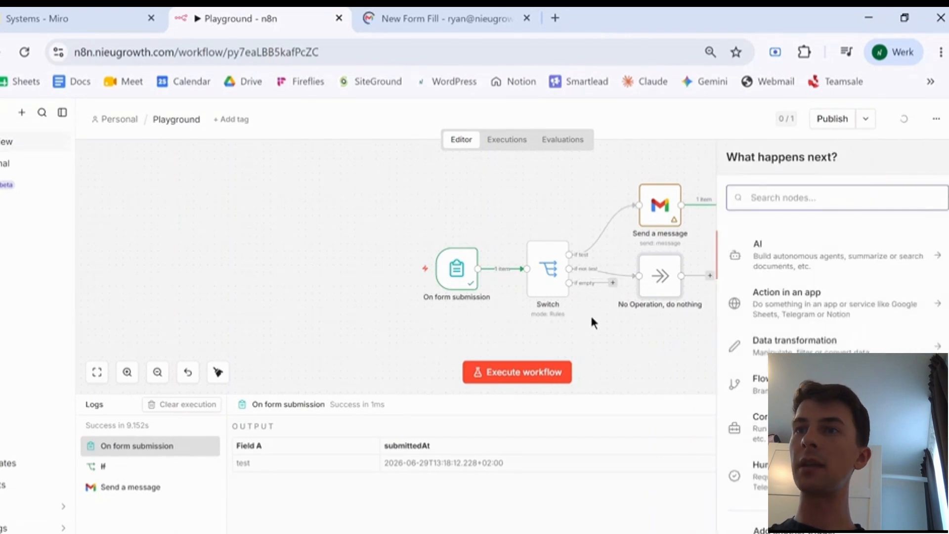
- Add a Gmail send-and-wait node from Human review and enter the recipient's e-mail address
scroll(797, 341, "down", 1)
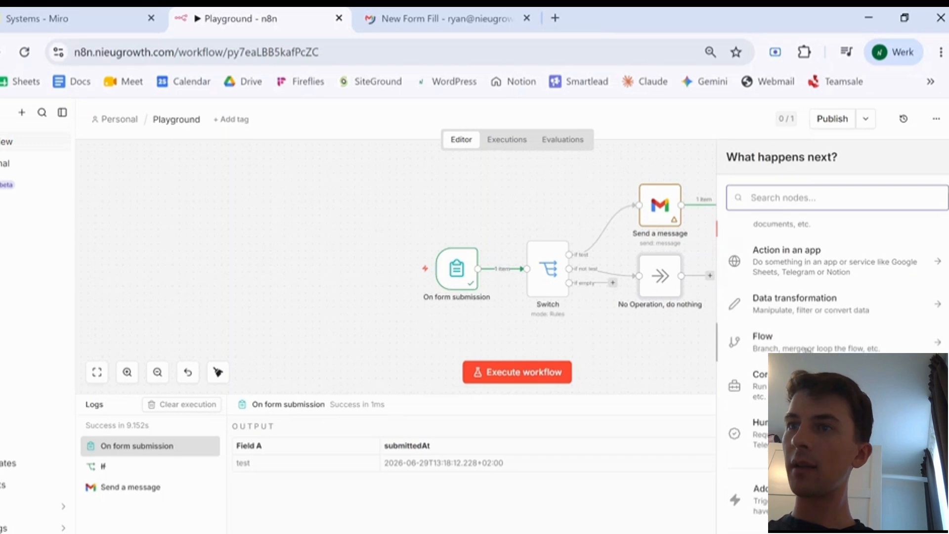
left_click(761, 422)
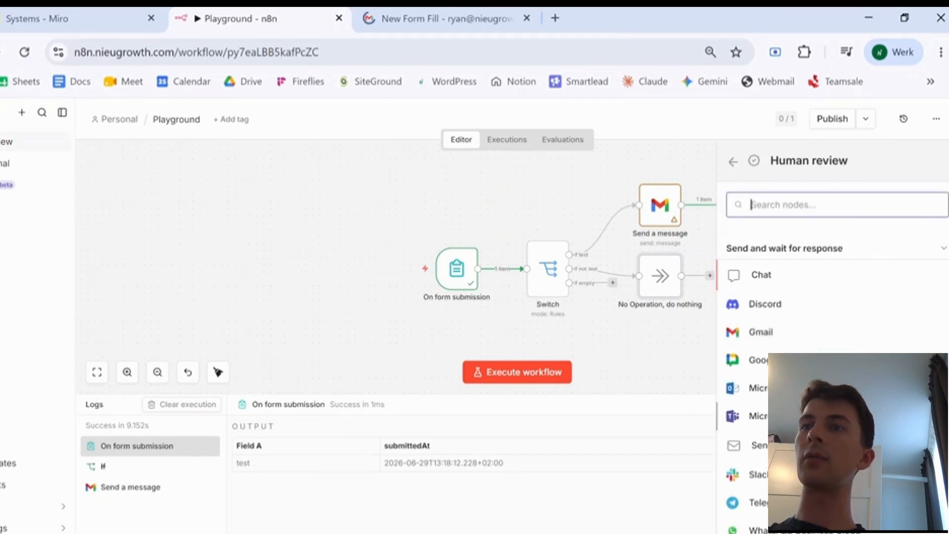
left_click(760, 333)
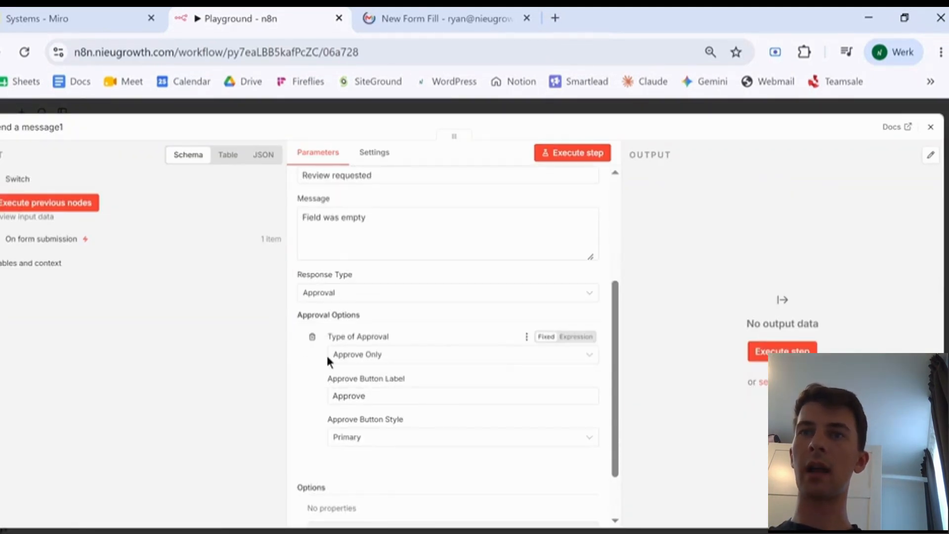
- Set the node's Type of Approval to Approve and Disapprove
scroll(329, 361, "down", 1)
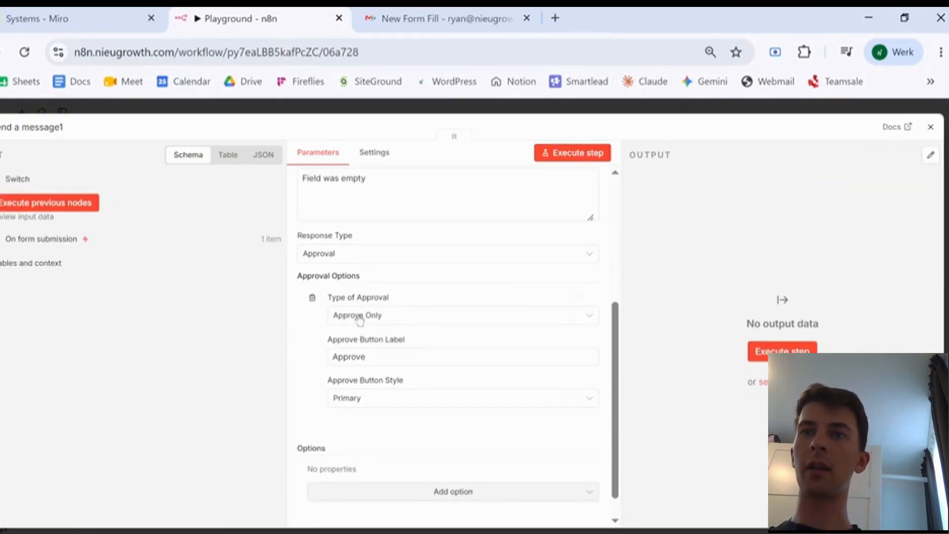
left_click(380, 319)
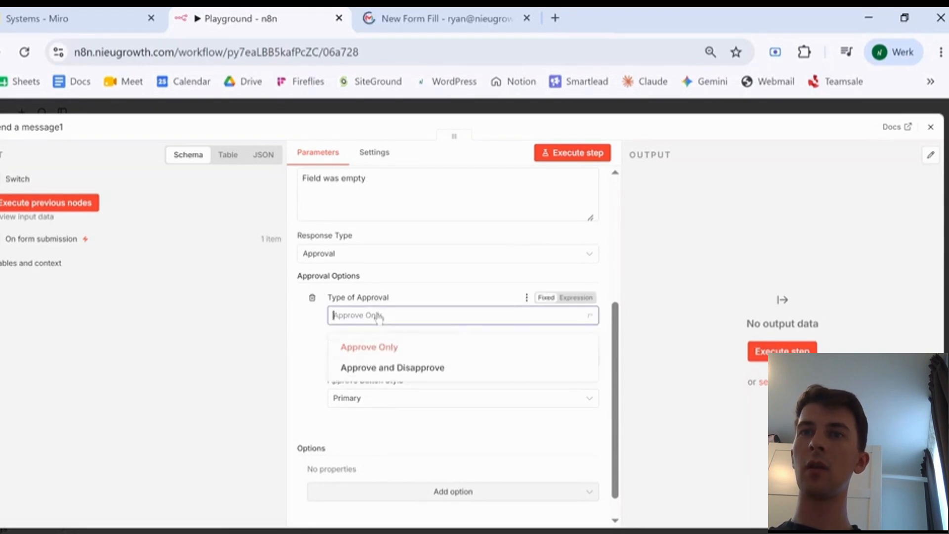
left_click(376, 315)
left_click(369, 318)
left_click(351, 368)
scroll(349, 341, "down", 2)
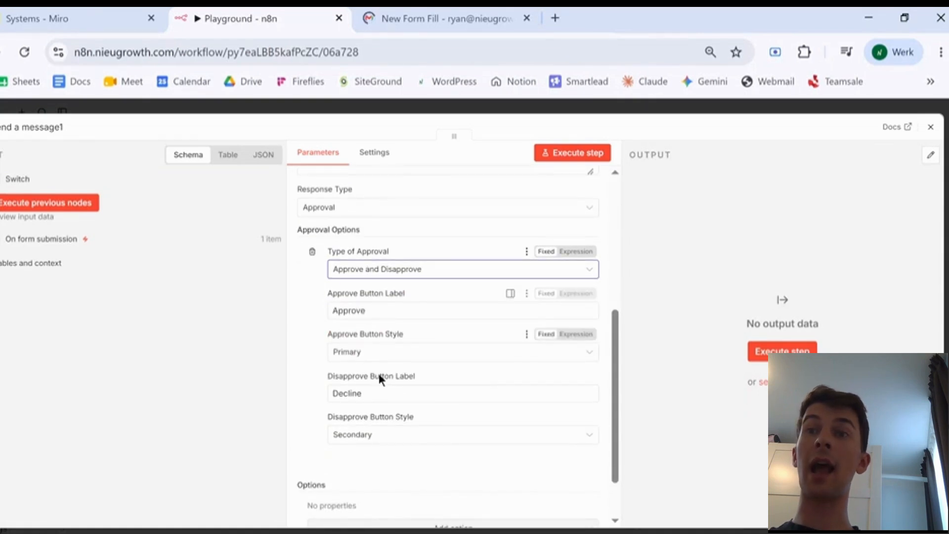
scroll(378, 371, "down", 1)
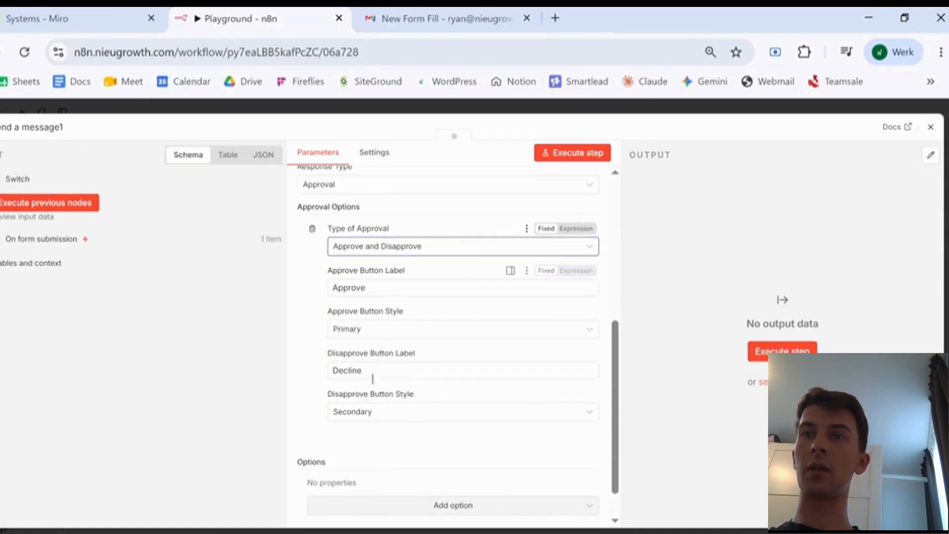
scroll(385, 345, "down", 1)
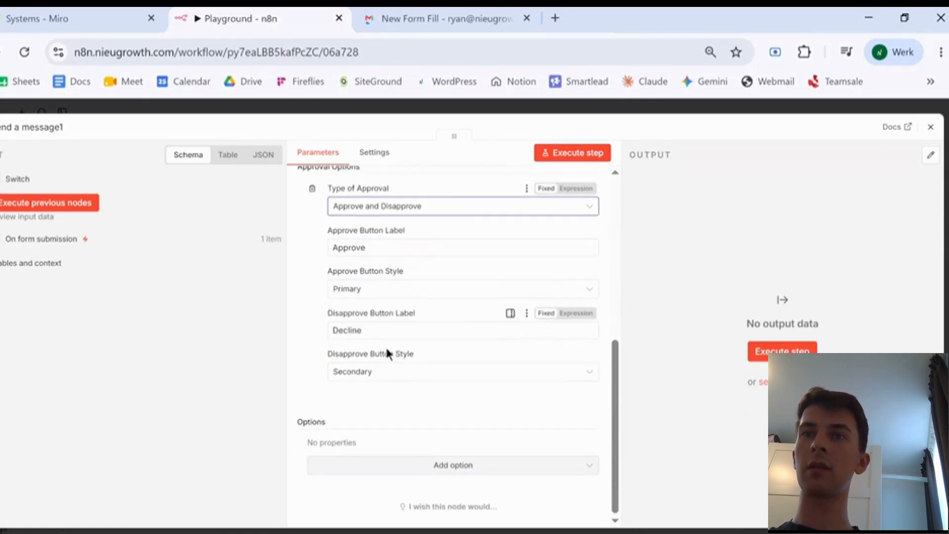
left_click(931, 129)
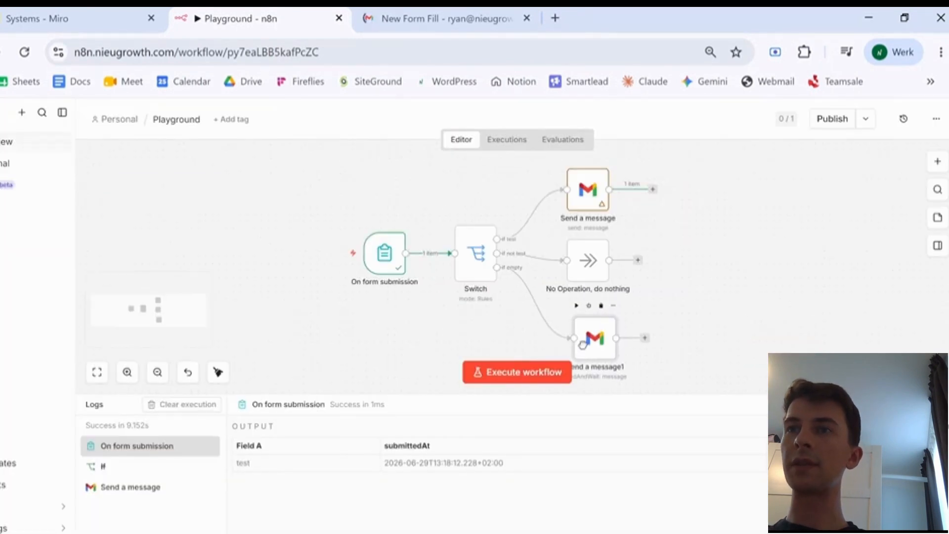
- Run a test of the workflow from the form trigger
scroll(713, 297, "right", 2)
scroll(633, 328, "down", 2)
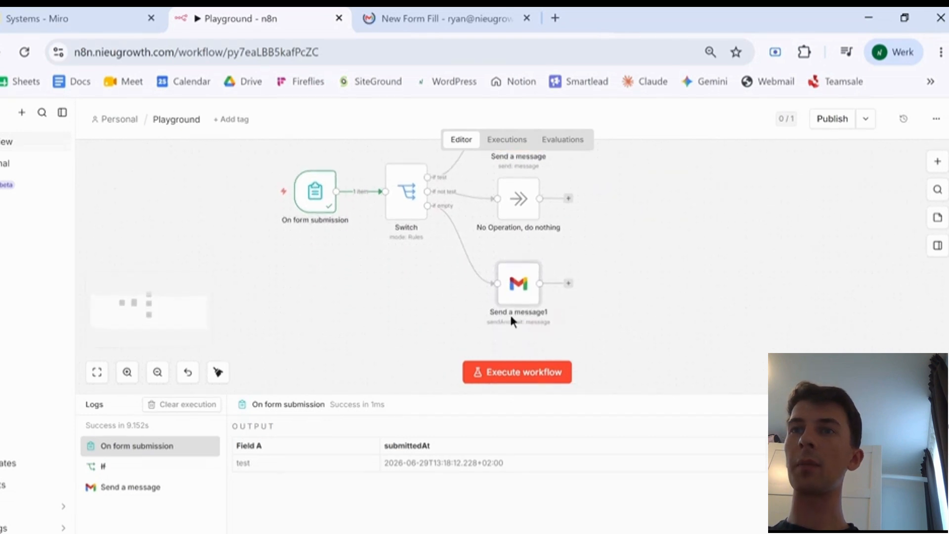
left_click(568, 281)
left_click(334, 229)
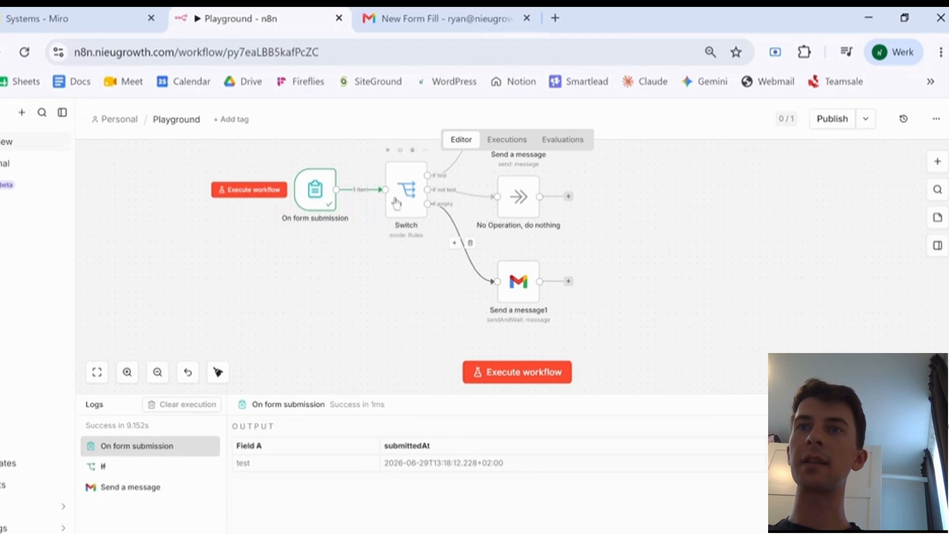
left_click(249, 189)
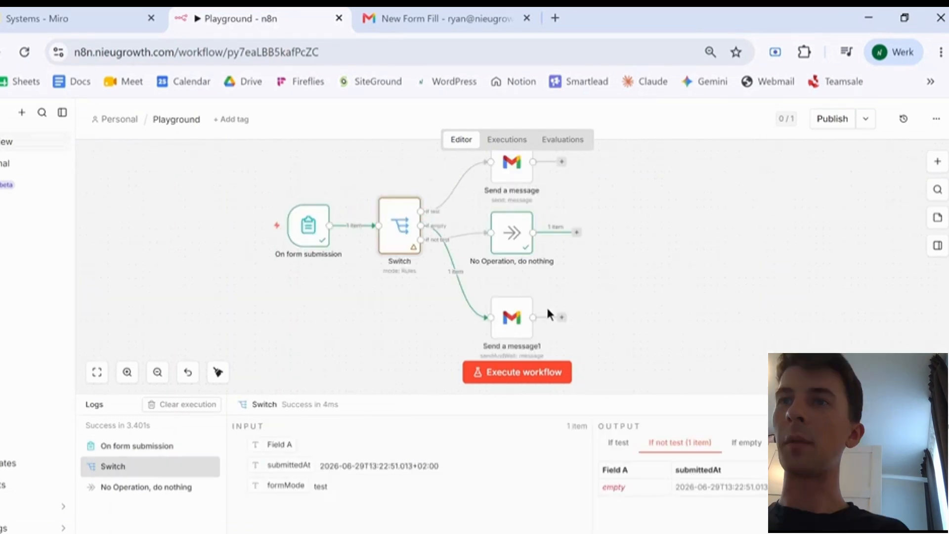
- Place Send a message1 beside the empty output with No Operation below it, then rerun the test
left_click_drag(507, 237, 450, 337)
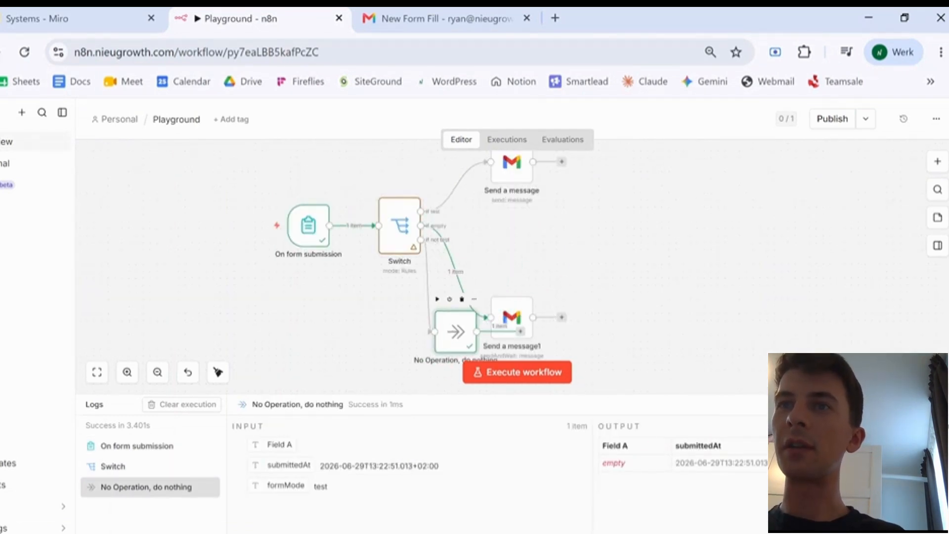
left_click_drag(518, 317, 525, 232)
left_click_drag(470, 321, 540, 294)
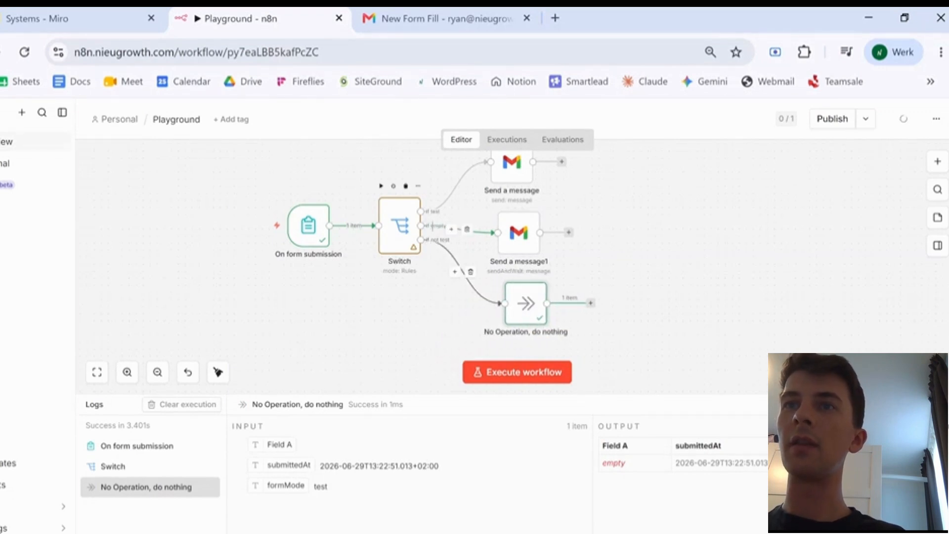
mouse_move(266, 237)
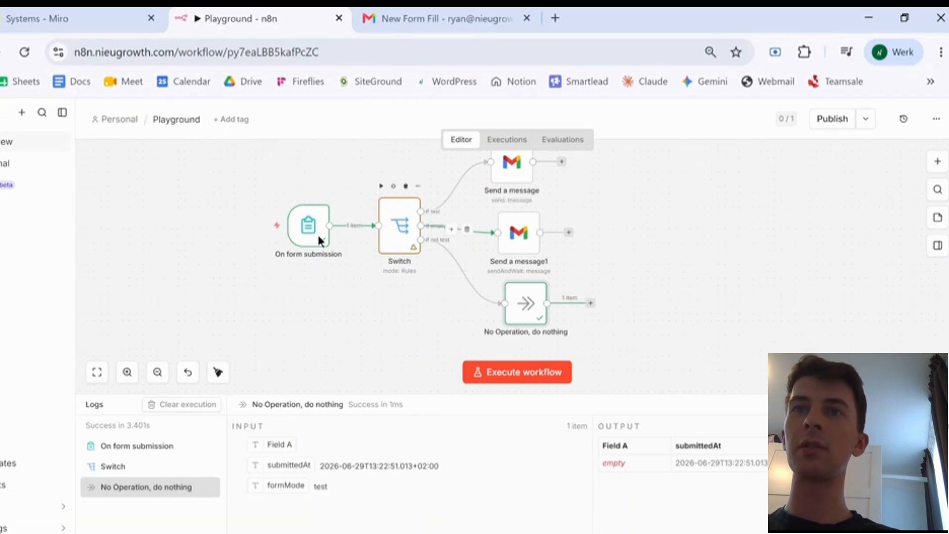
key("ctrl+Return")
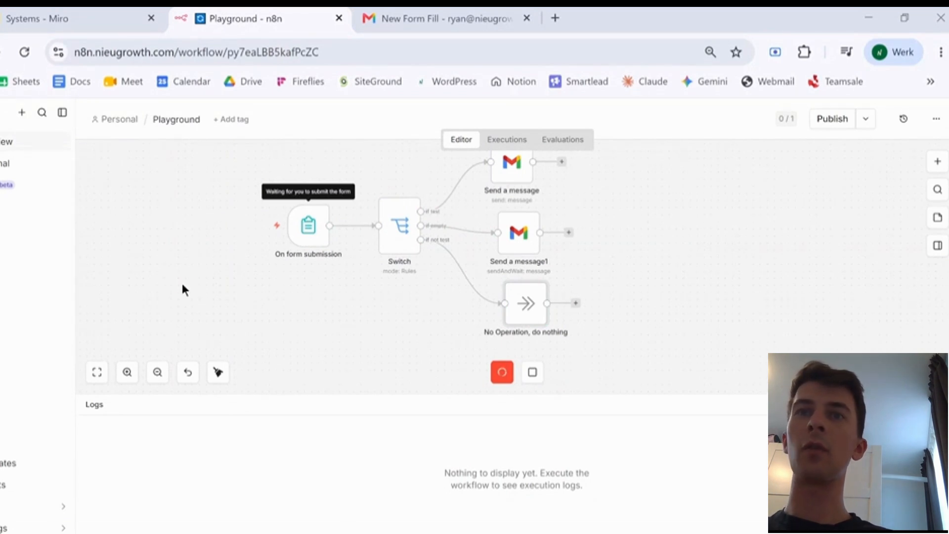
- Check the Gmail inbox for the emails sent by the workflow
left_click(428, 9)
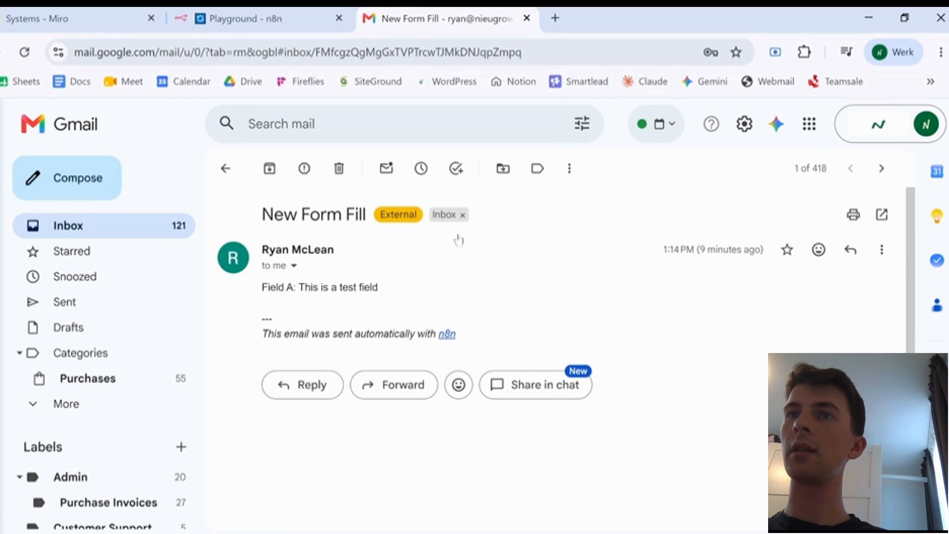
key("alt+Left")
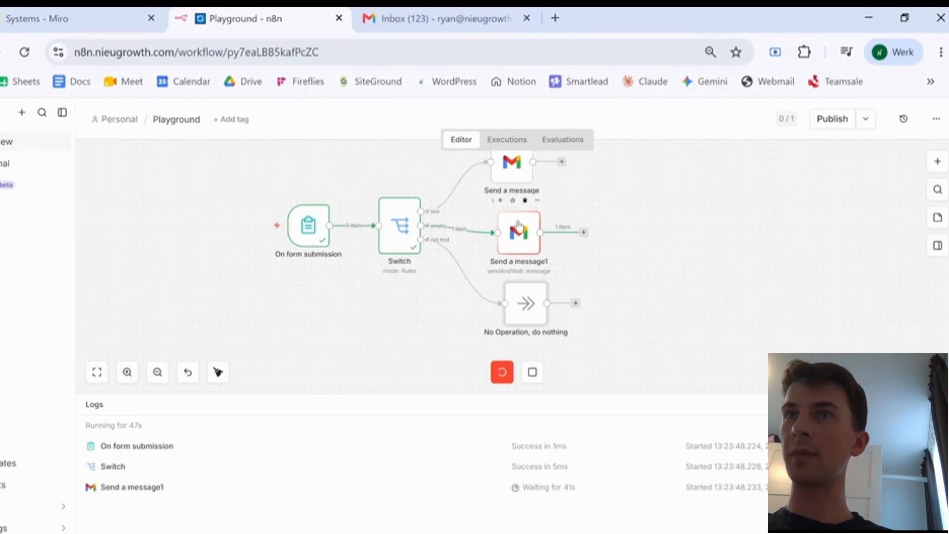
- Open the 'Review requested' email in Gmail and approve it
left_click(441, 9)
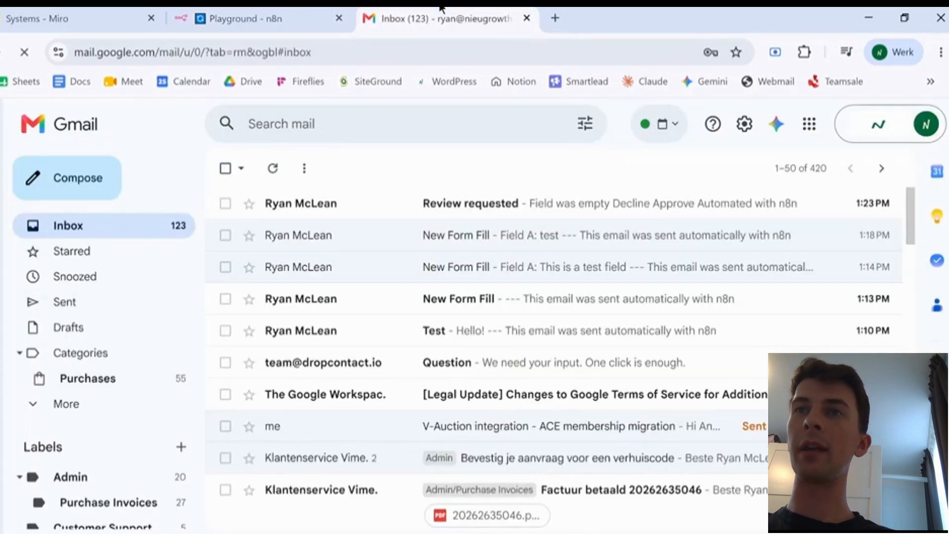
left_click(475, 206)
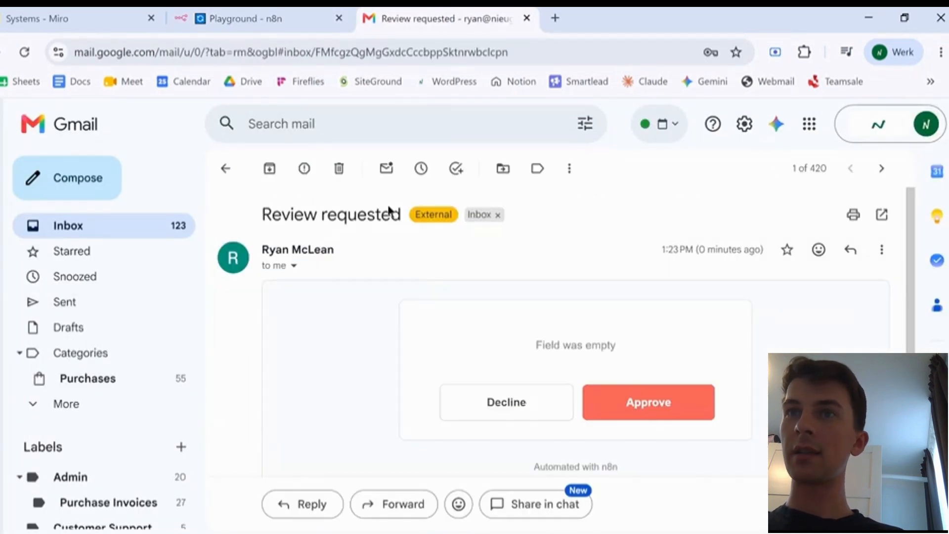
scroll(562, 257, "down", 2)
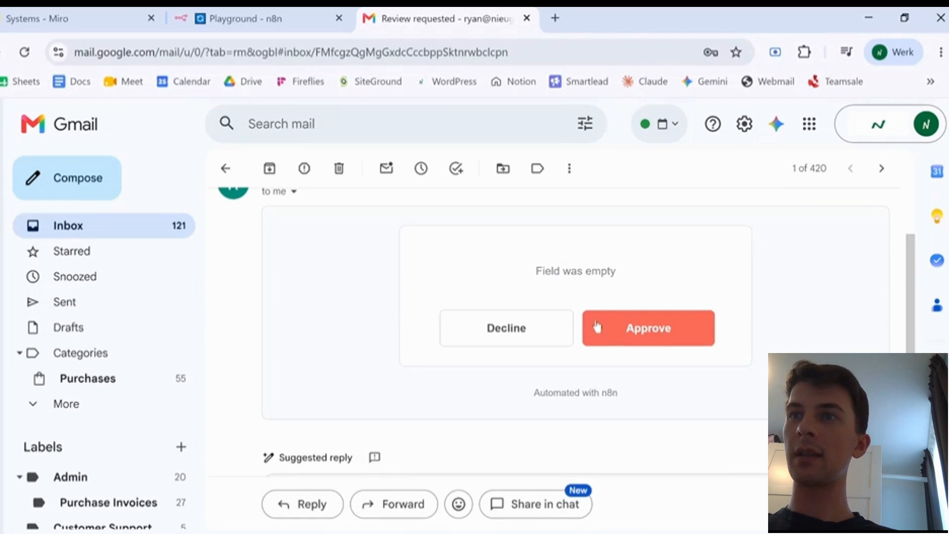
left_click(633, 334)
left_click(242, 18)
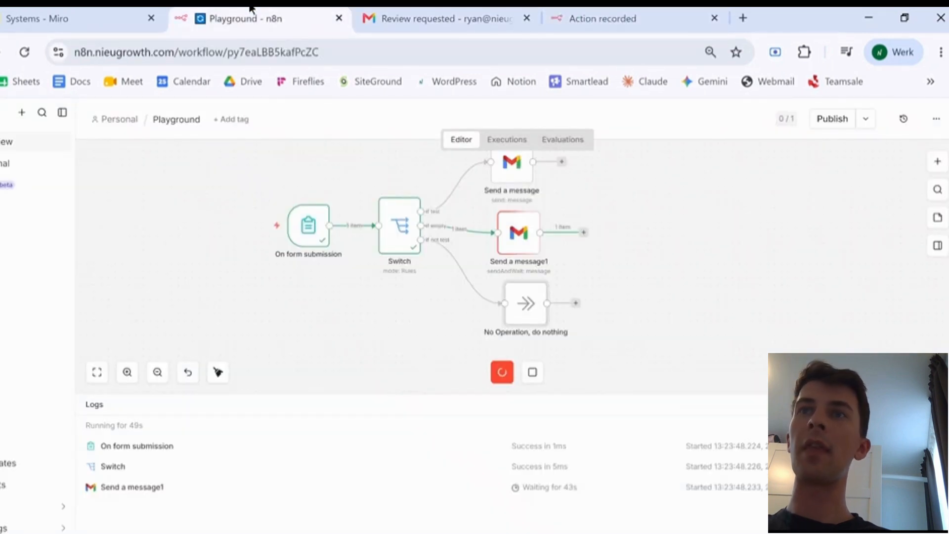
- Inspect Send a message1's output to confirm it returned approved: true
double_click(519, 233)
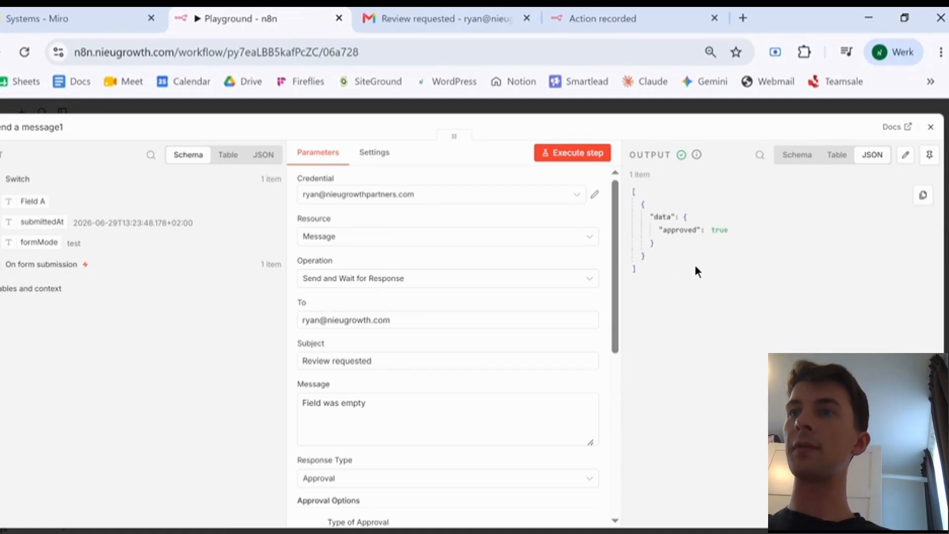
left_click(931, 131)
scroll(455, 272, "right", 5)
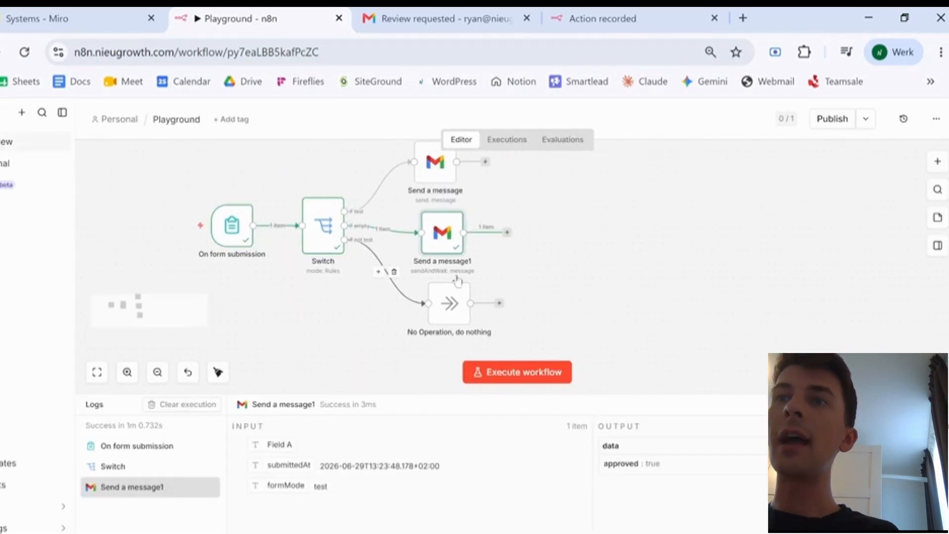
- Add an If node after Send a message1 checking {{ $json.data.approved }} is equal to true
left_click(456, 236)
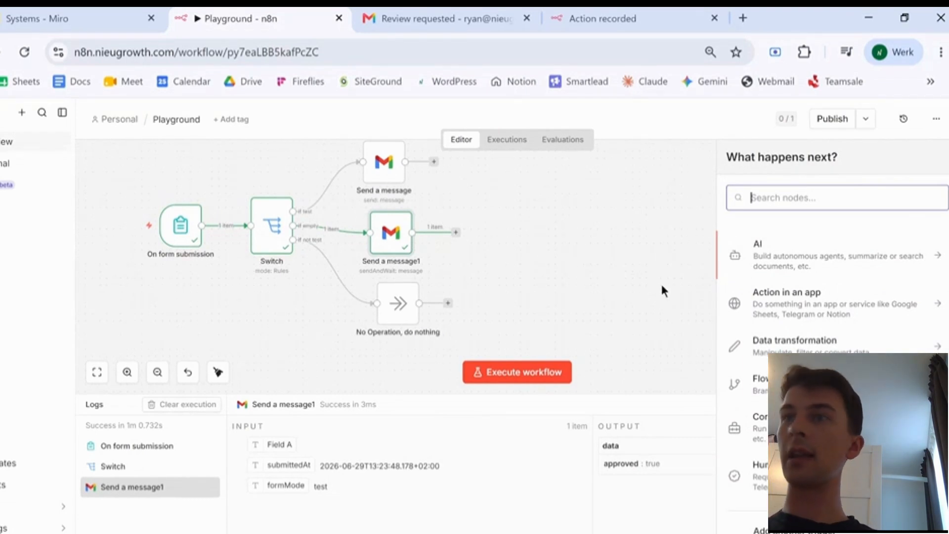
scroll(831, 307, "down", 1)
scroll(790, 350, "up", 1)
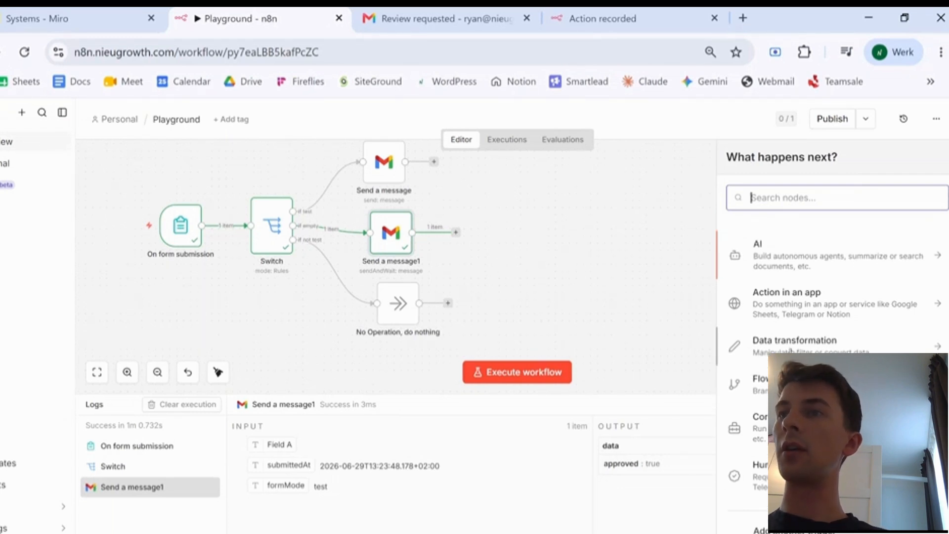
left_click(760, 381)
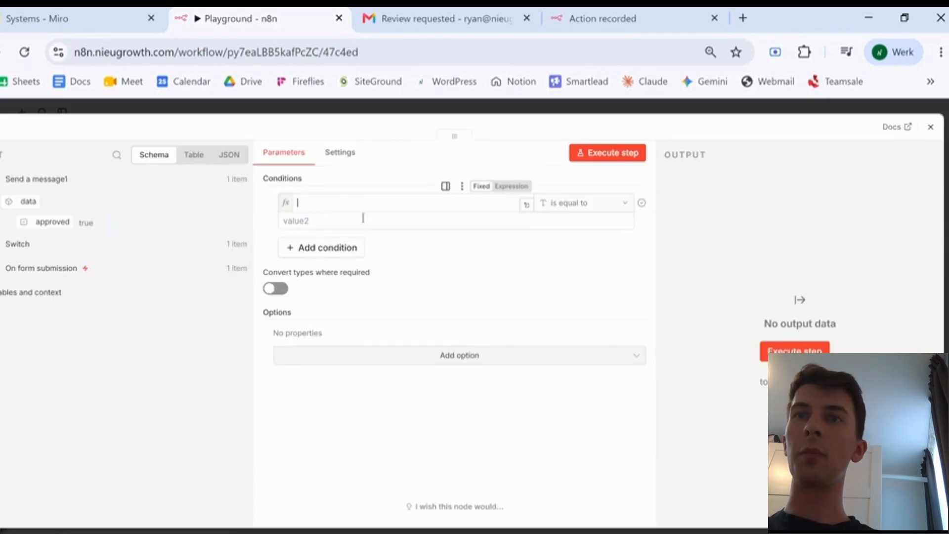
type("{{ $json.data.approved }}")
left_click(426, 224)
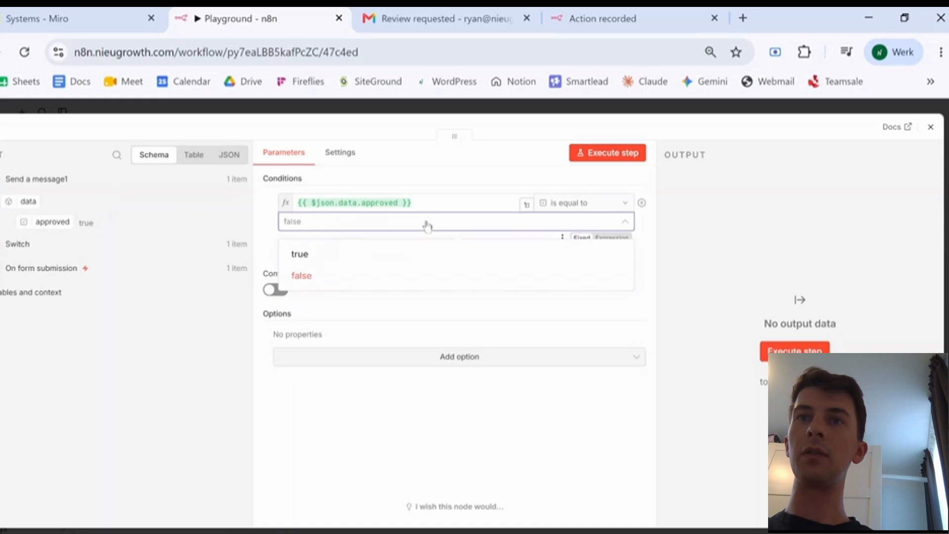
left_click(312, 256)
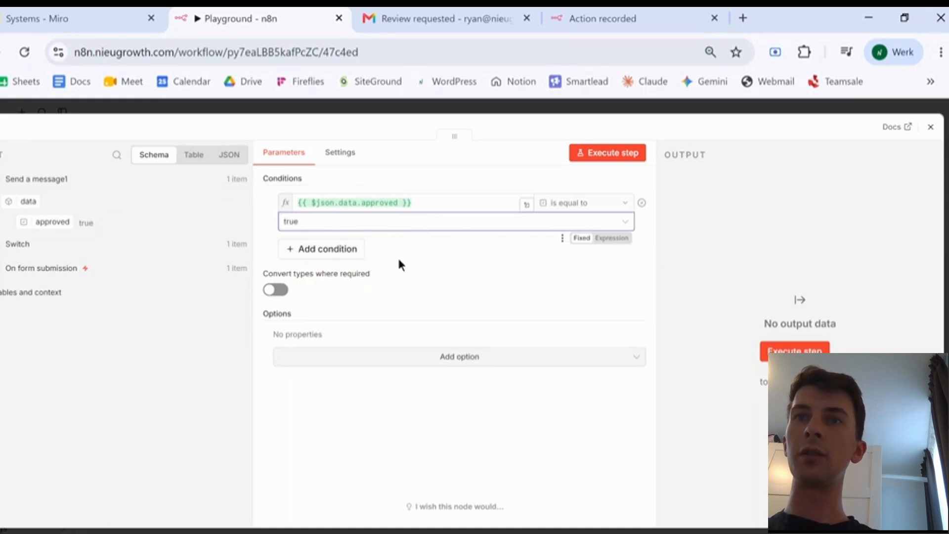
left_click(477, 259)
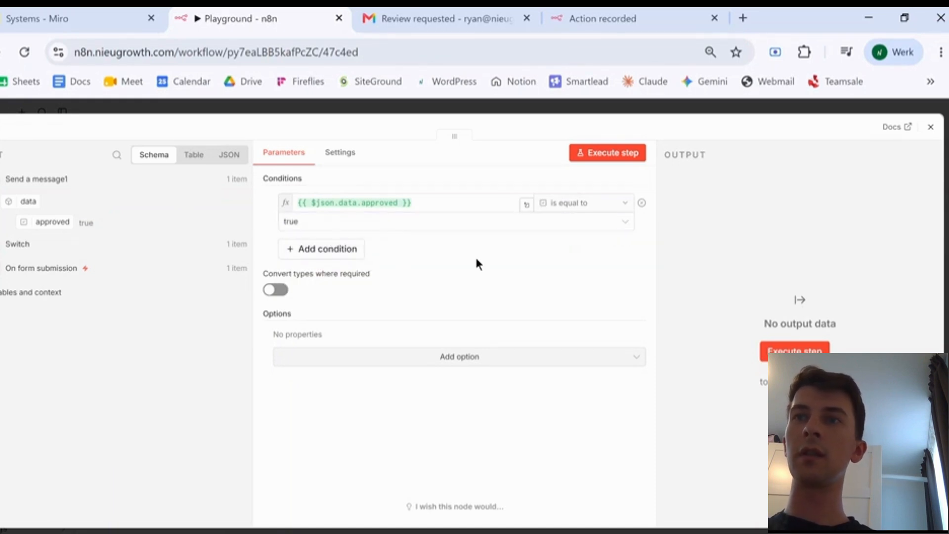
left_click(930, 127)
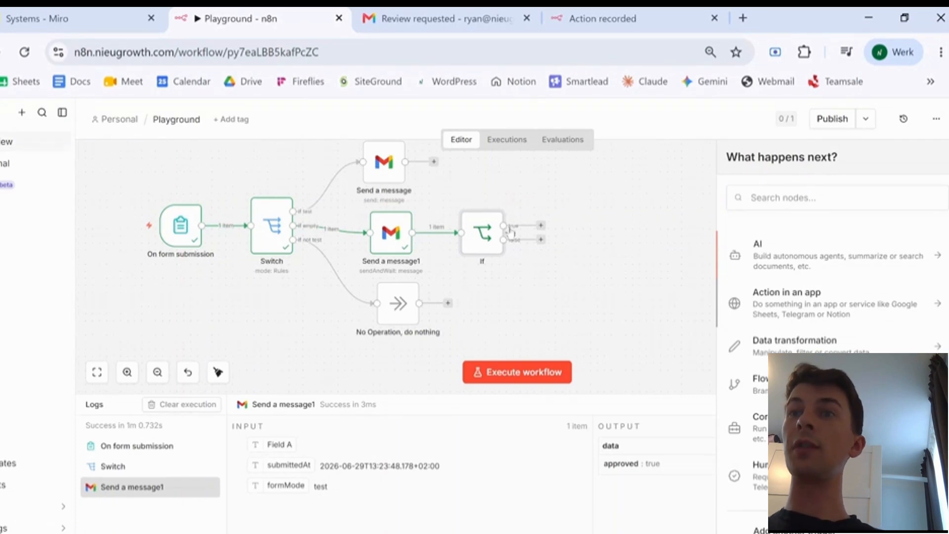
- Connect a Google Sheets Update row in sheet node to the If node's true output
left_click(780, 309)
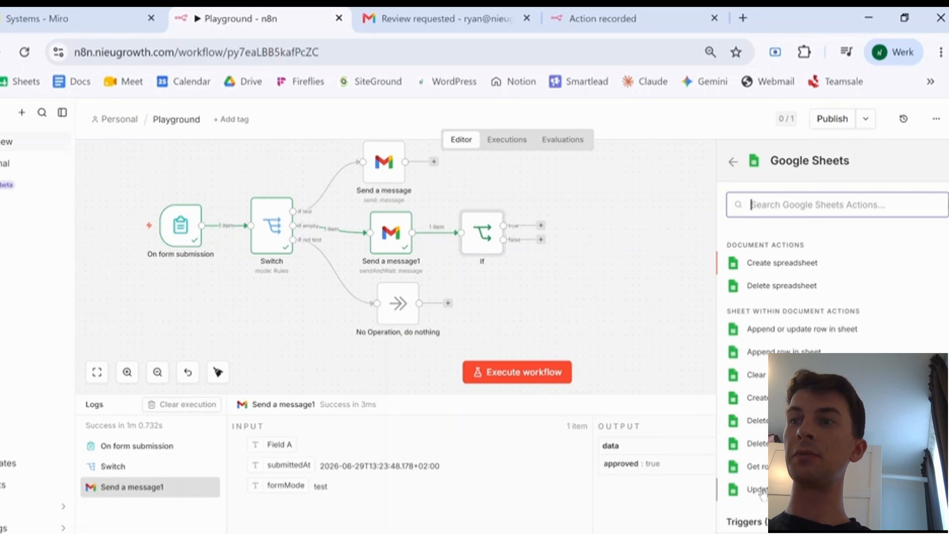
left_click(764, 495)
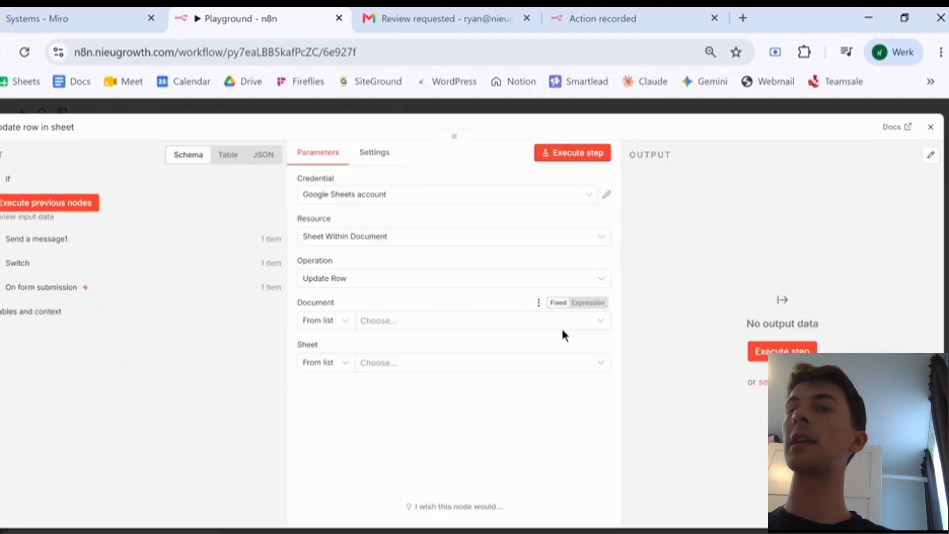
left_click(932, 130)
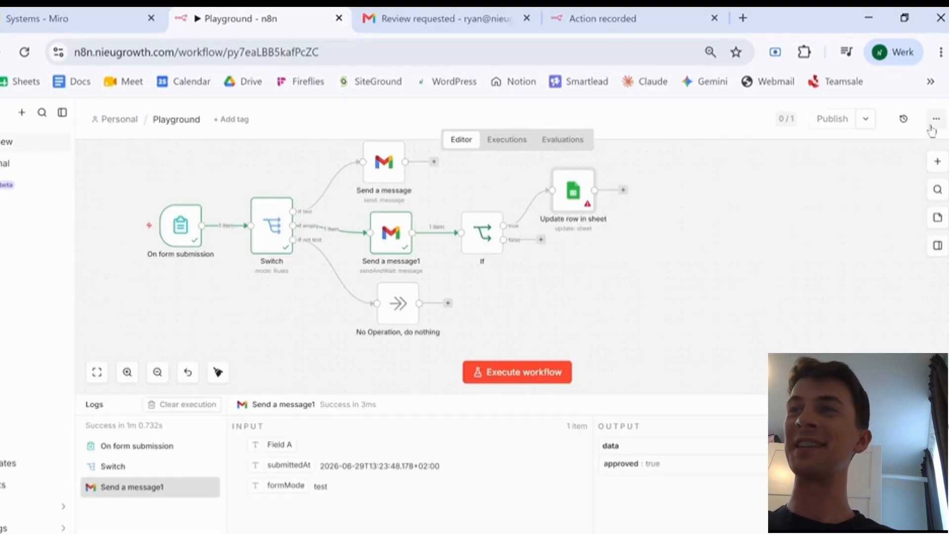
- Put a No Operation node on the false output and tidy up the workflow layout
left_click(541, 241)
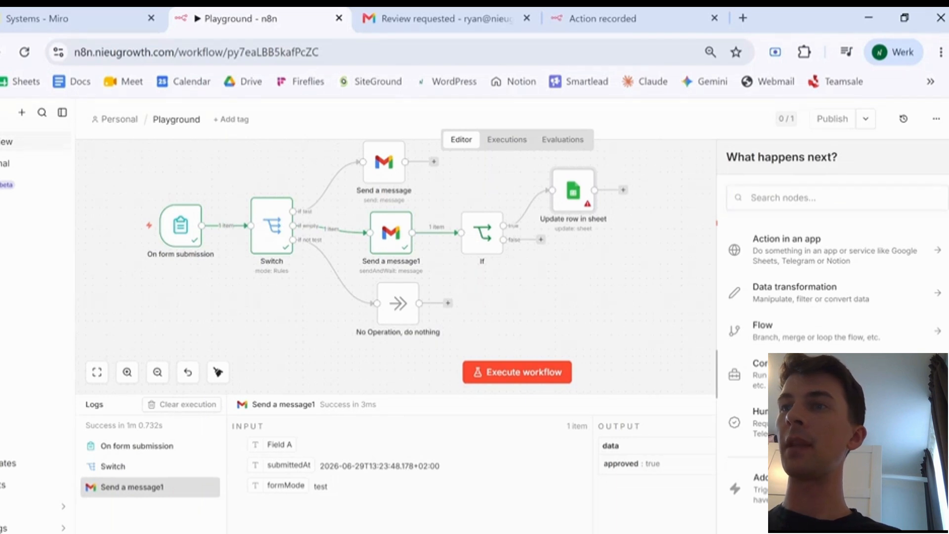
left_click(811, 375)
scroll(810, 375, "down", 6)
left_click_drag(670, 283, 624, 269)
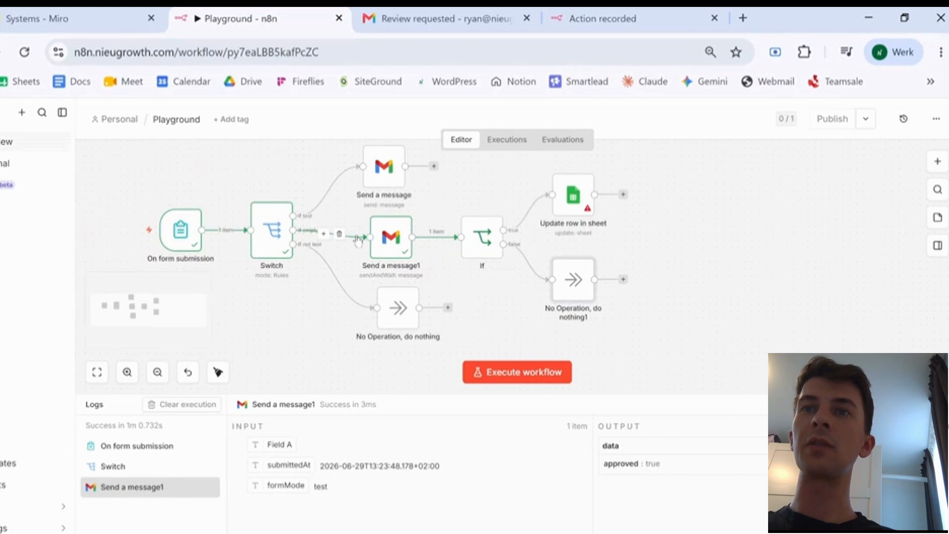
scroll(354, 235, "left", 1)
scroll(462, 241, "up", 1)
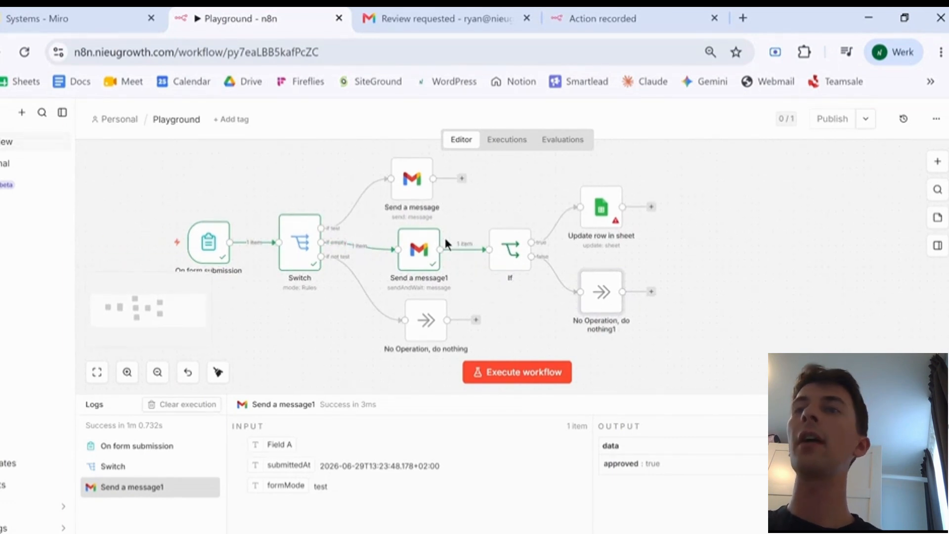
scroll(444, 237, "left", 3)
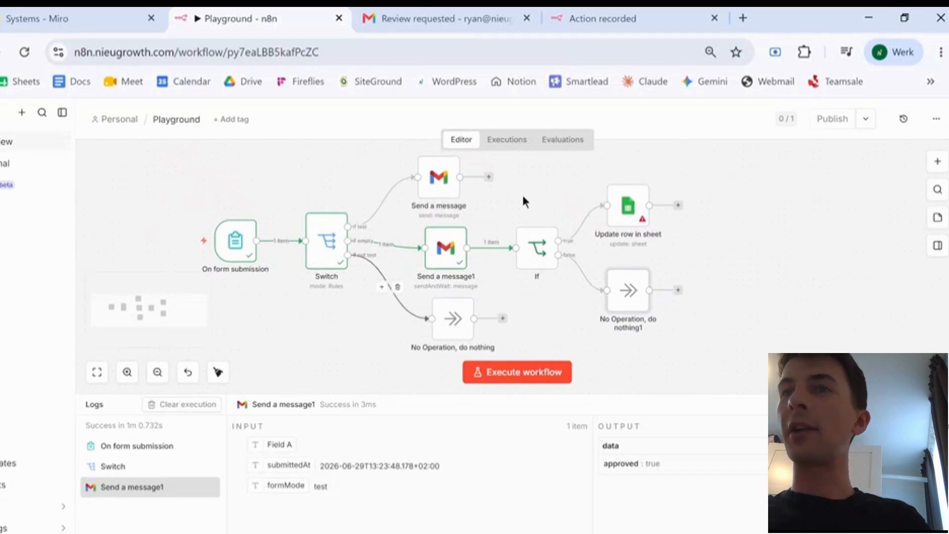
left_click(217, 372)
scroll(435, 237, "down", 1)
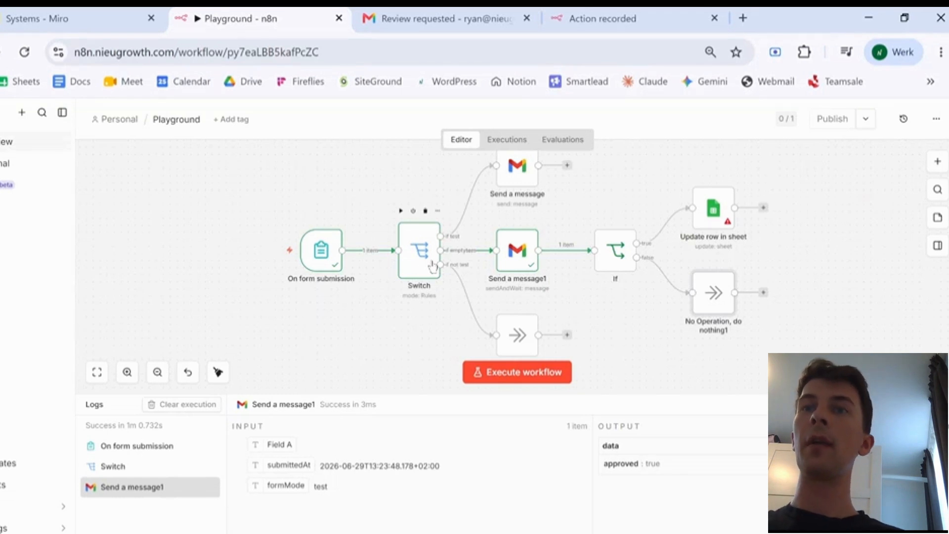
mouse_move(324, 260)
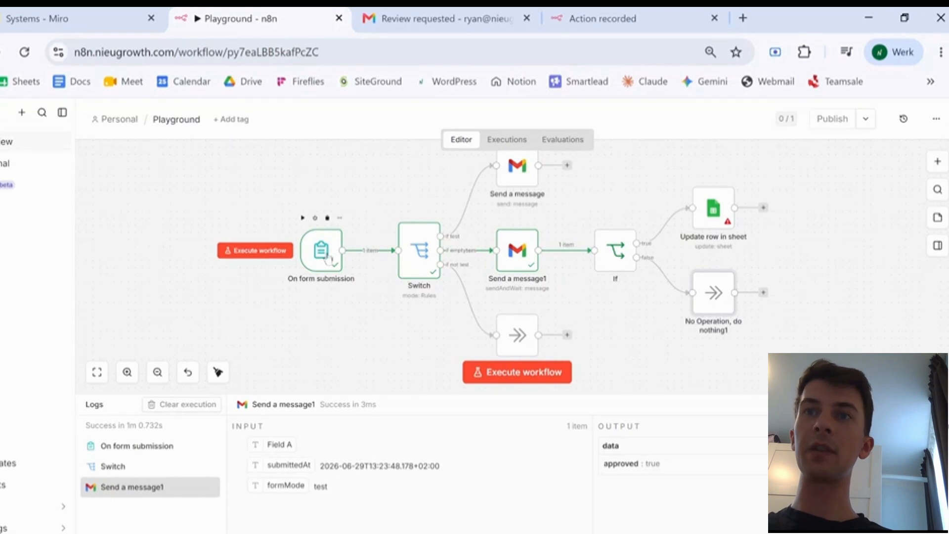
- Replace the form submission trigger with a Schedule Trigger running every day at midnight
left_click(341, 220)
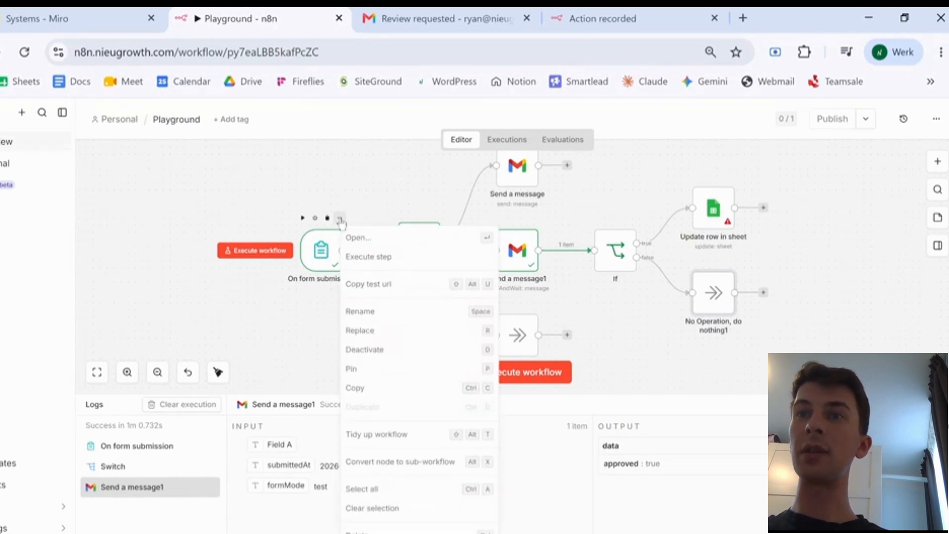
left_click(368, 332)
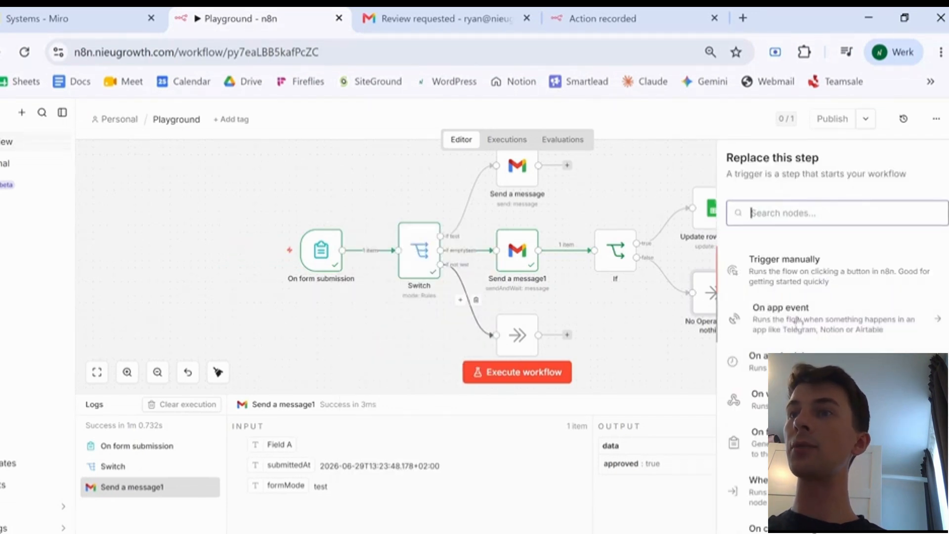
left_click(787, 364)
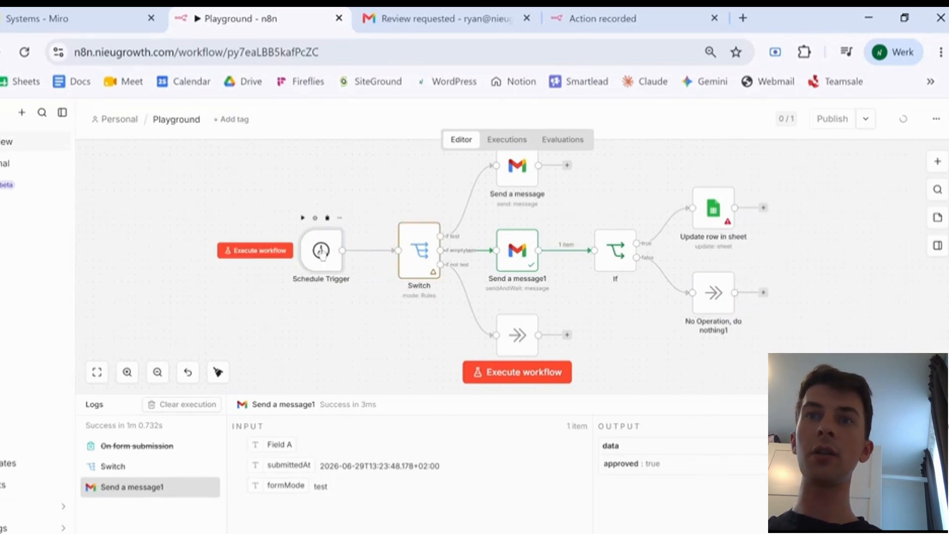
double_click(322, 253)
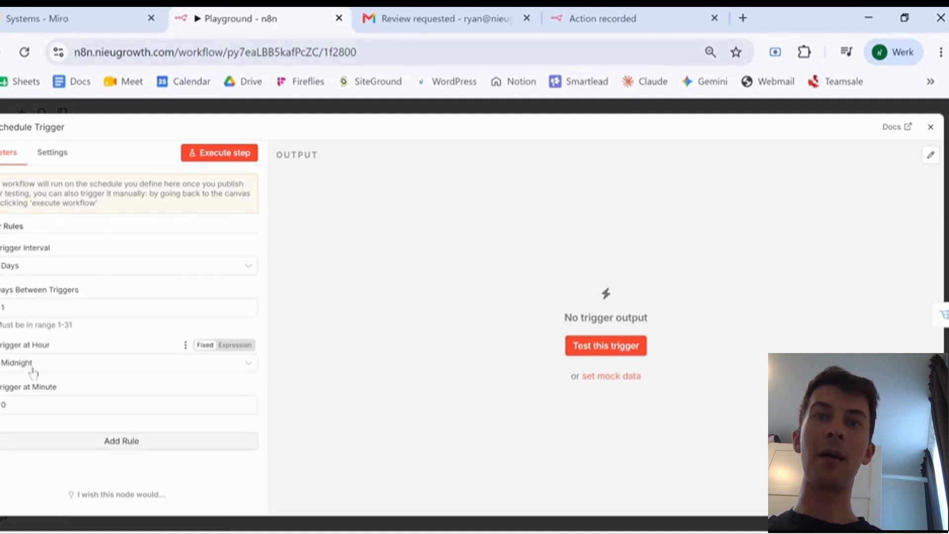
left_click(931, 128)
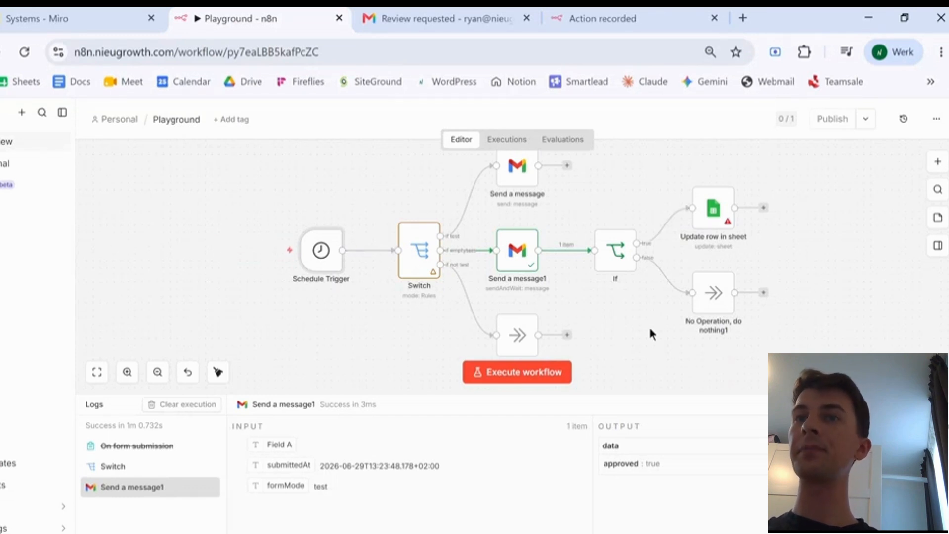
scroll(512, 255, "down", 2)
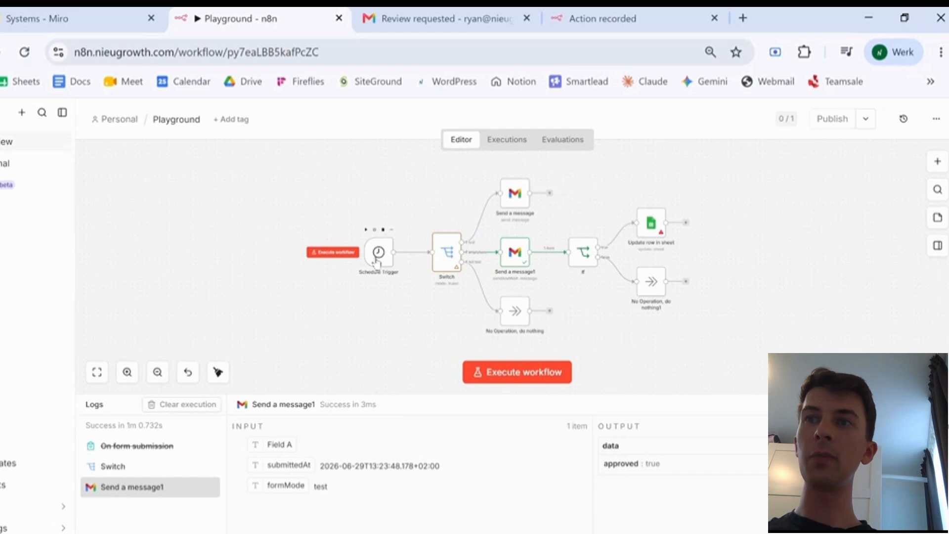
- Add a separate manual 'When clicking Execute workflow' trigger on empty canvas space
scroll(437, 274, "down", 5)
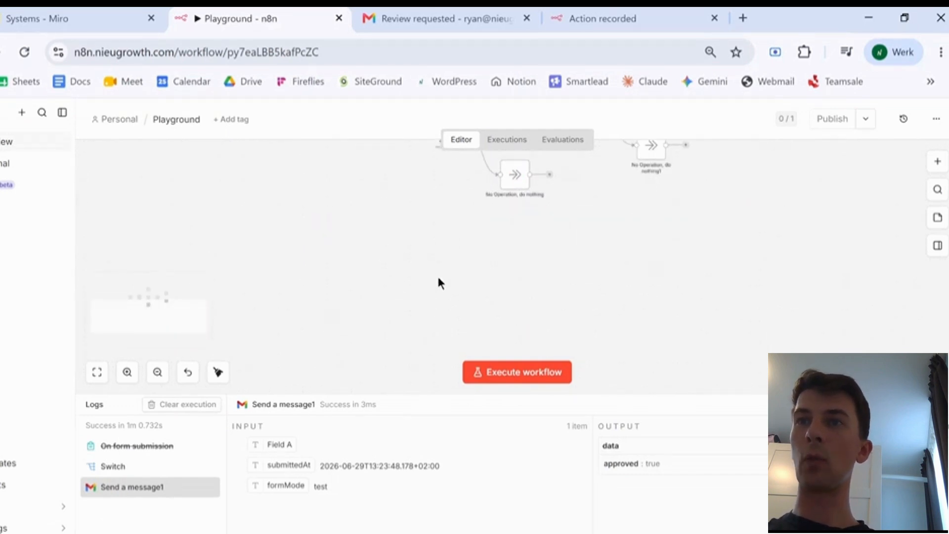
left_click(938, 161)
scroll(821, 425, "up", 2)
scroll(799, 297, "down", 2)
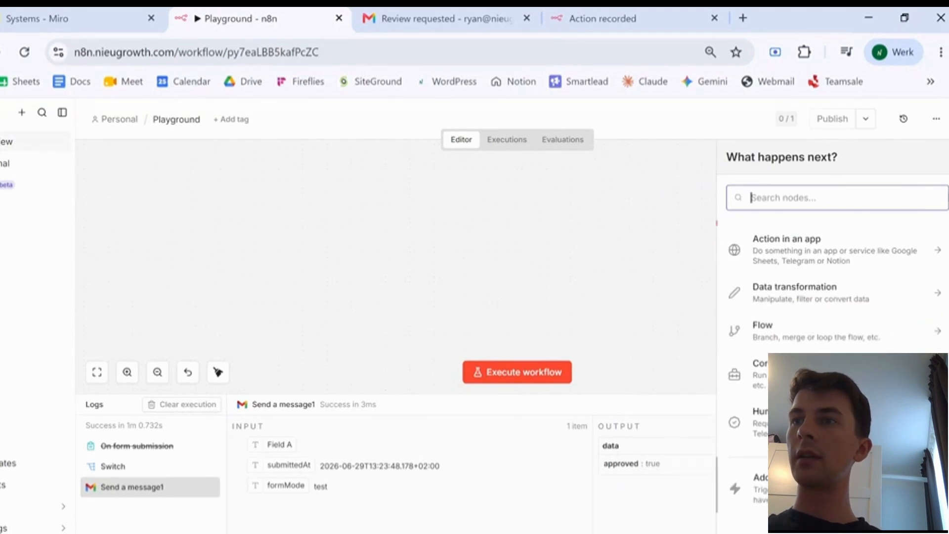
left_click(795, 487)
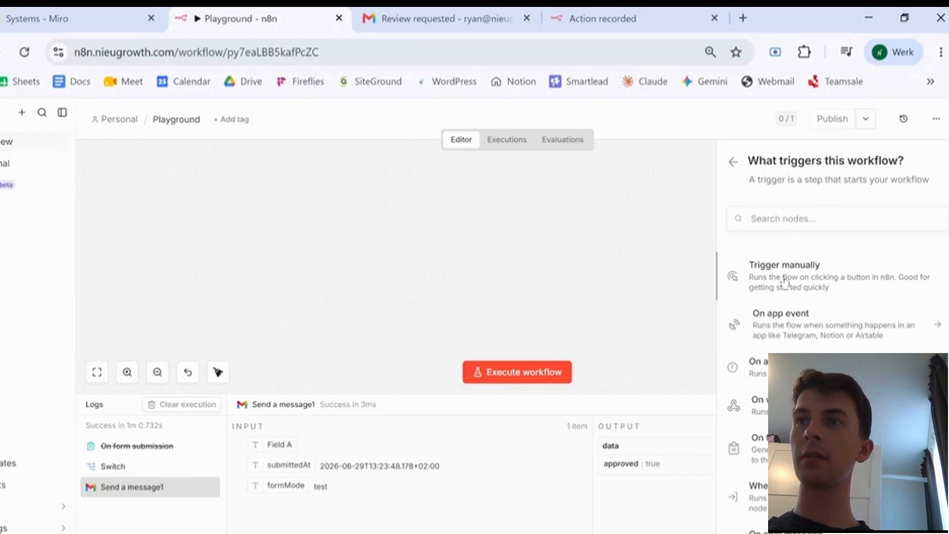
left_click(786, 281)
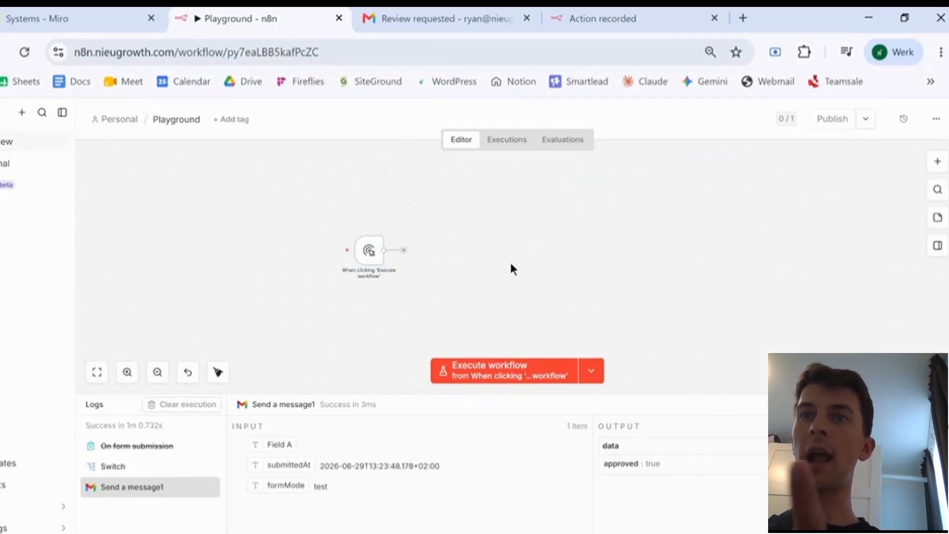
left_click(403, 252)
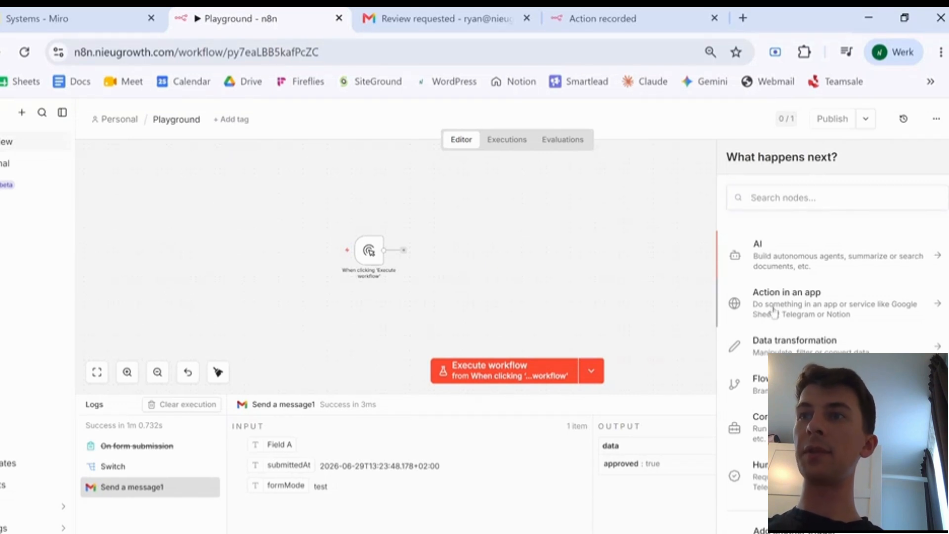
- Add a Get row(s) in sheet node reading the Trade Associations sheet, returning 233 items
left_click(774, 311)
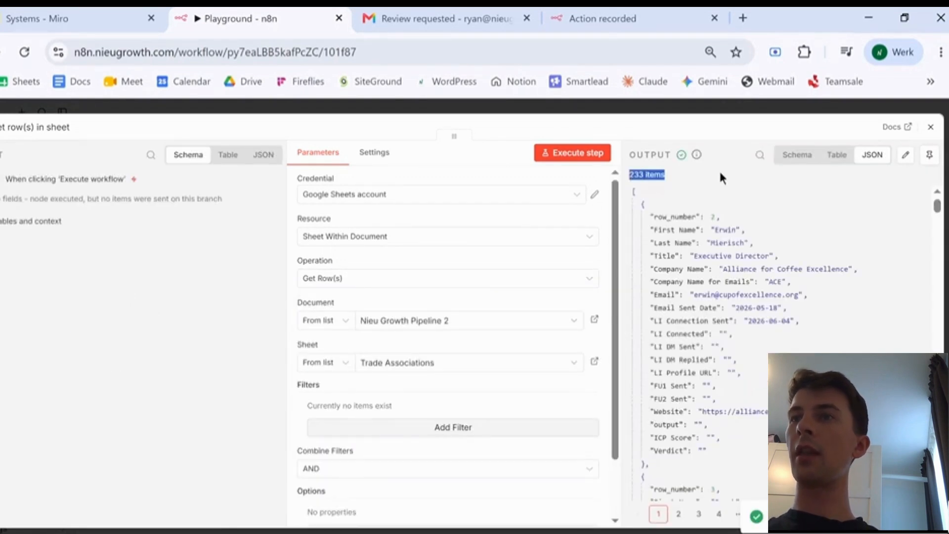
left_click(931, 127)
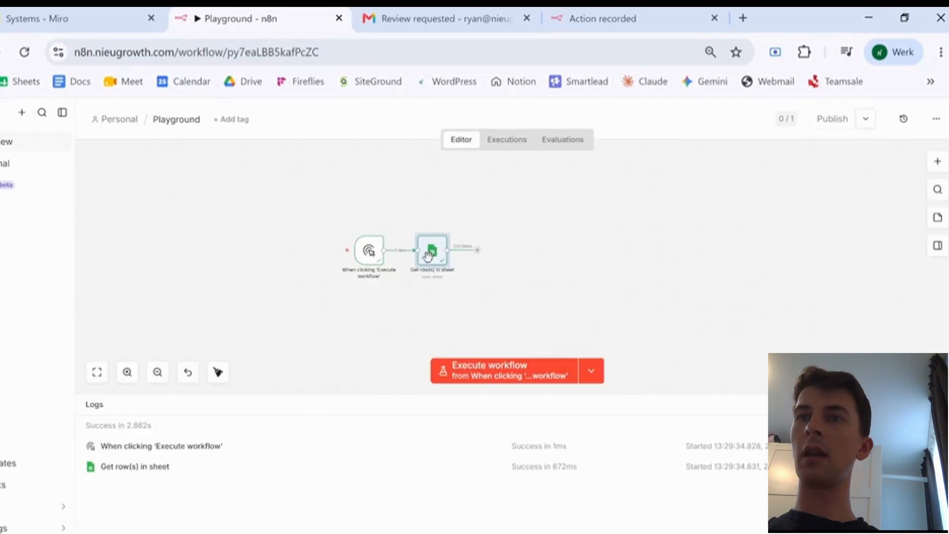
left_click_drag(437, 210, 433, 206)
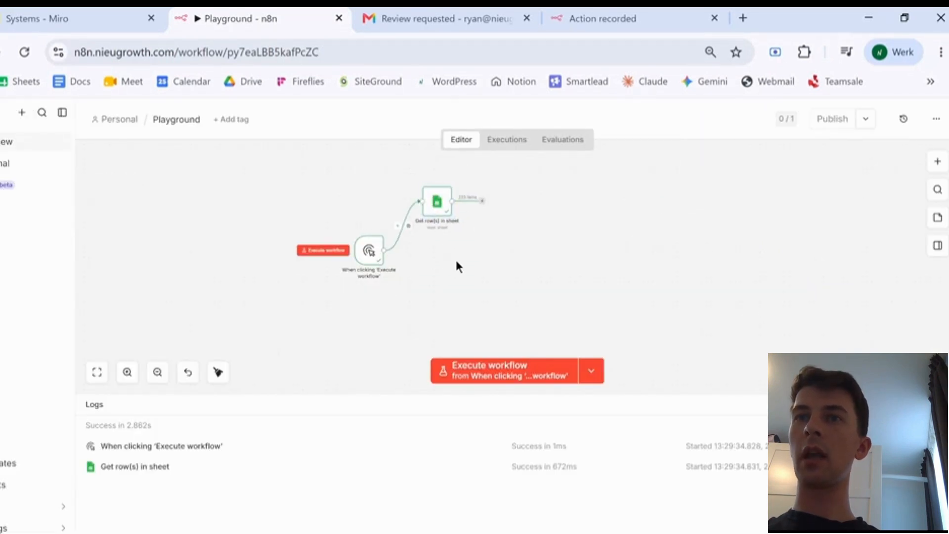
- Filter the Get many messages node by the SENT label so it returns 50 sent messages
right_click(601, 259)
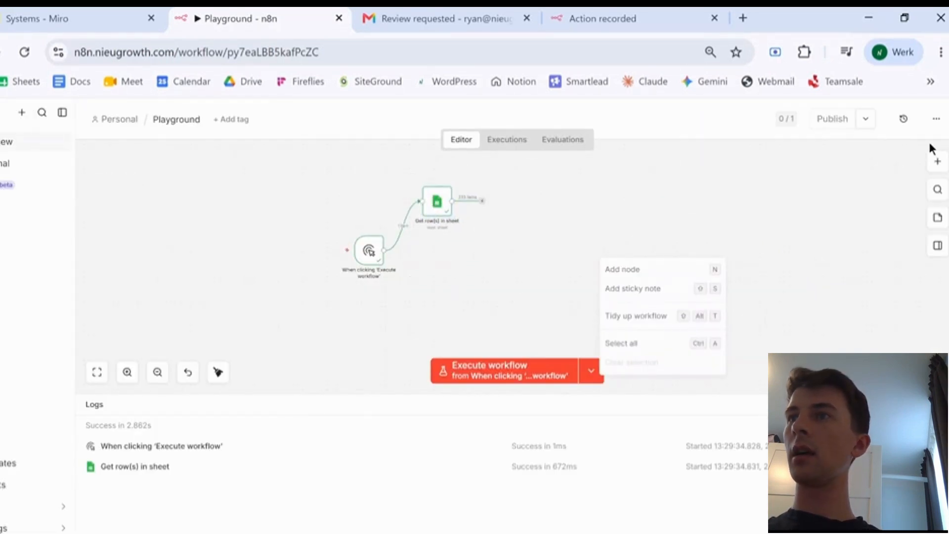
left_click(745, 194)
right_click(438, 263)
left_click(524, 284)
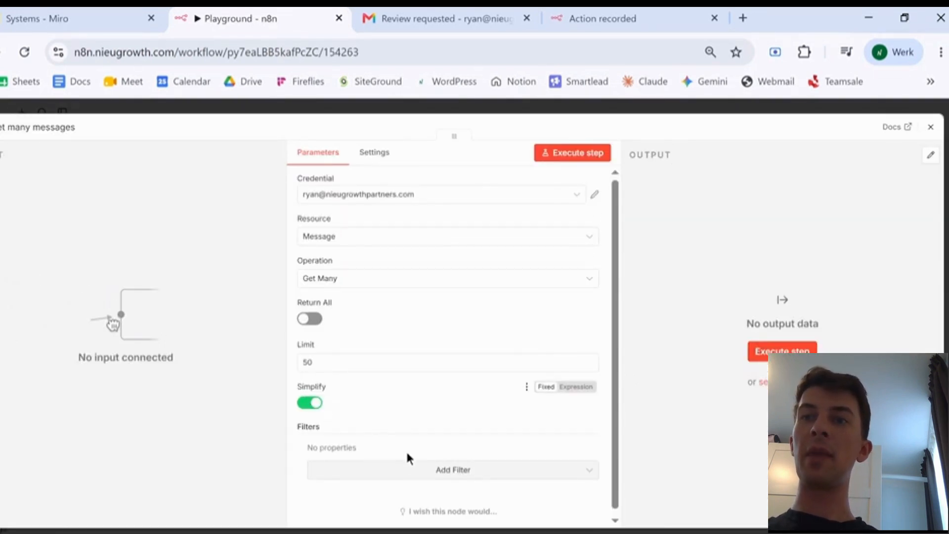
left_click(440, 473)
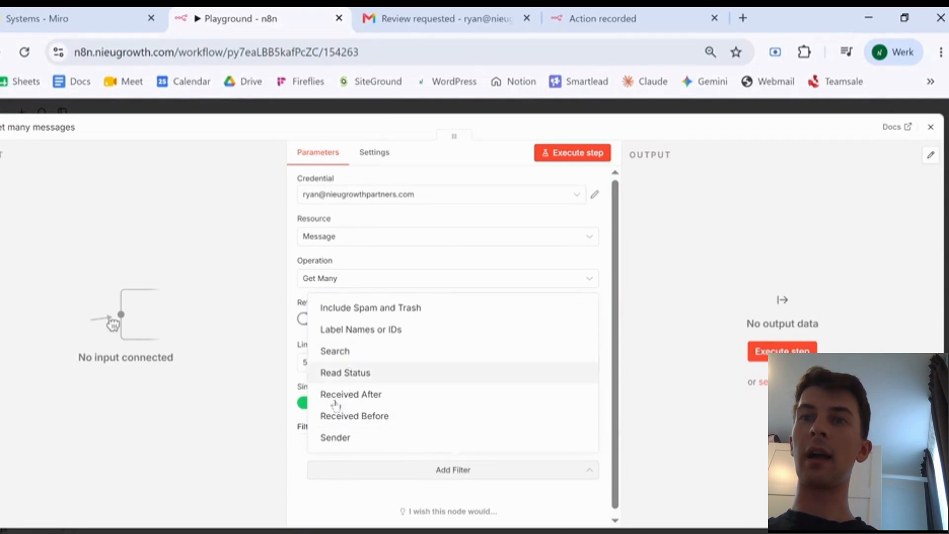
left_click(372, 330)
scroll(377, 247, "down", 1)
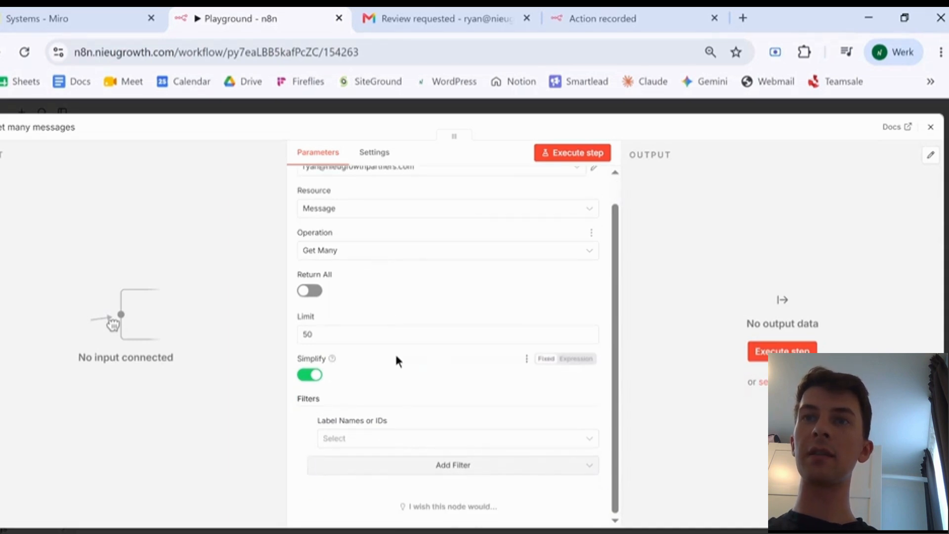
left_click(373, 438)
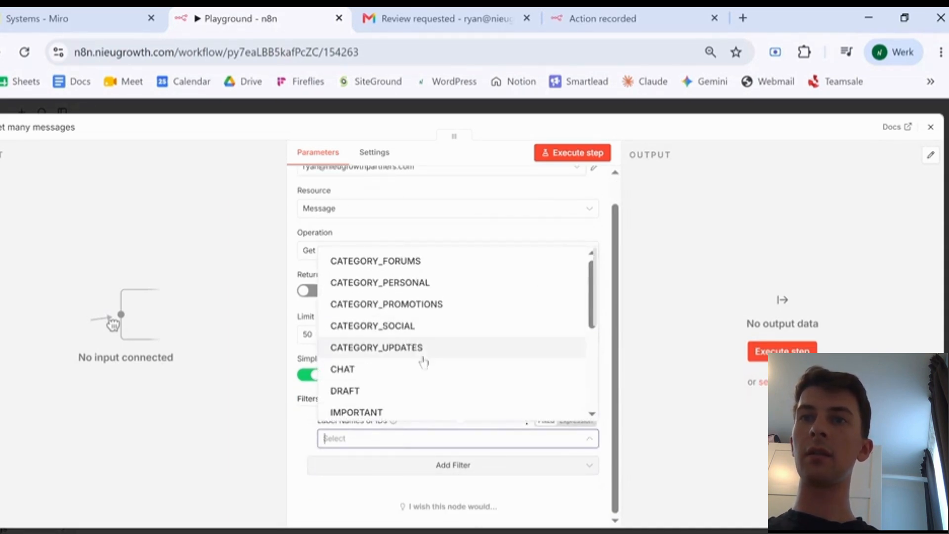
scroll(423, 359, "down", 2)
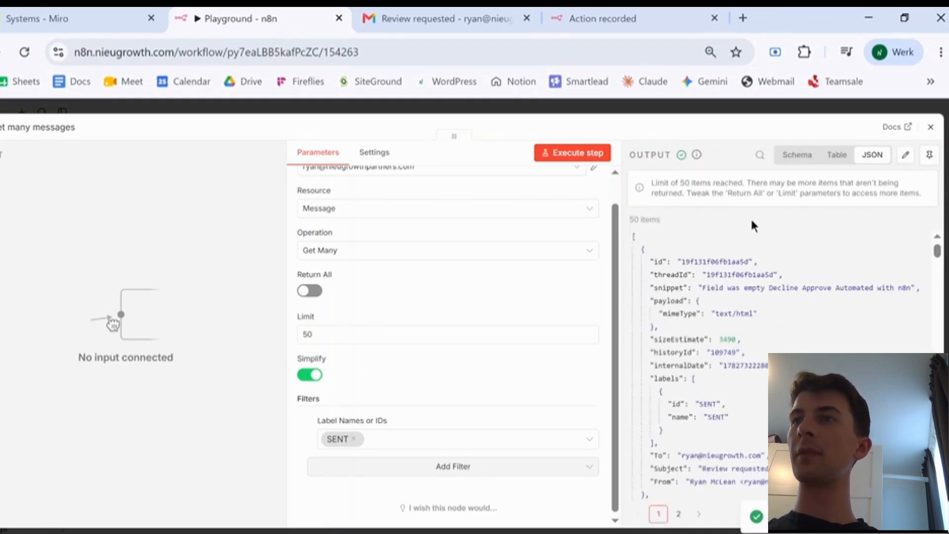
key("Escape")
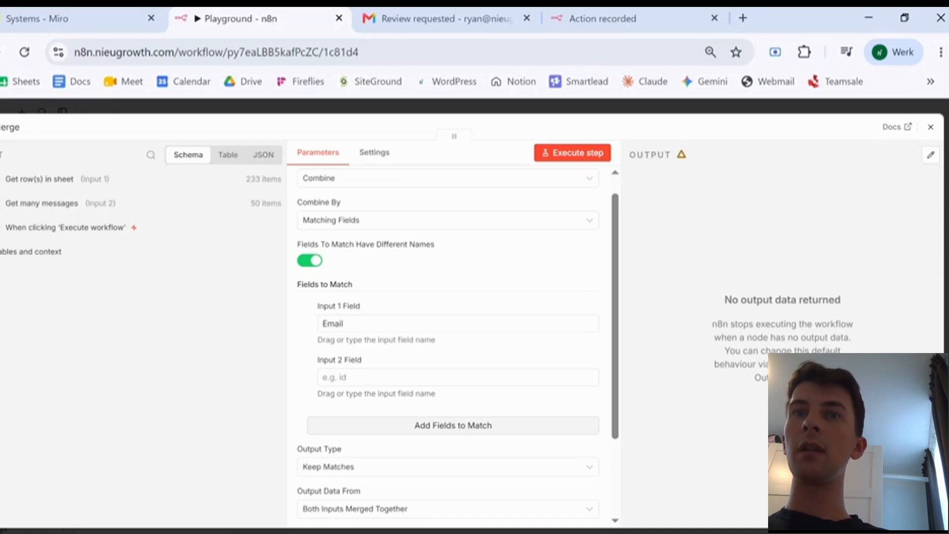
- Match the sheet's Email field against the messages' To field in Merge and run it for 19 items
left_click(41, 204)
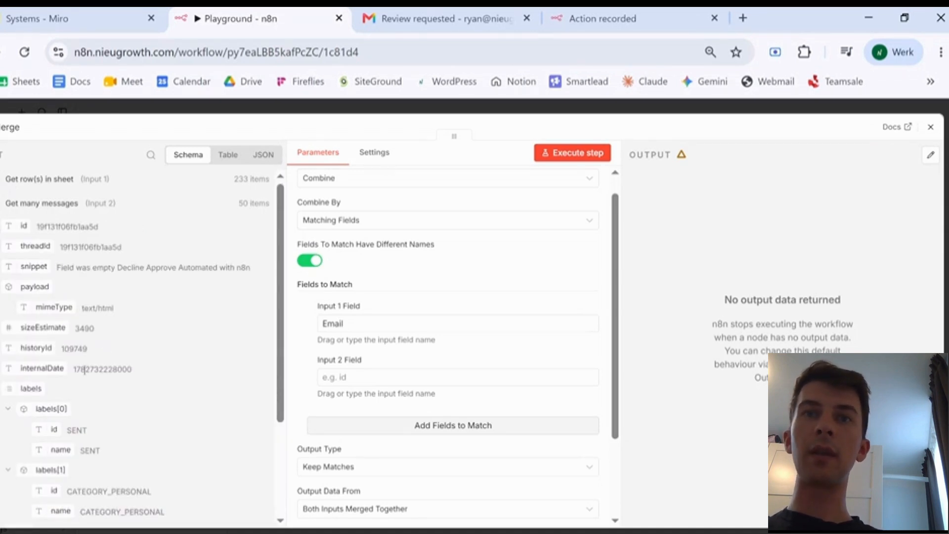
scroll(47, 341, "down", 3)
left_click_drag(22, 394, 337, 378)
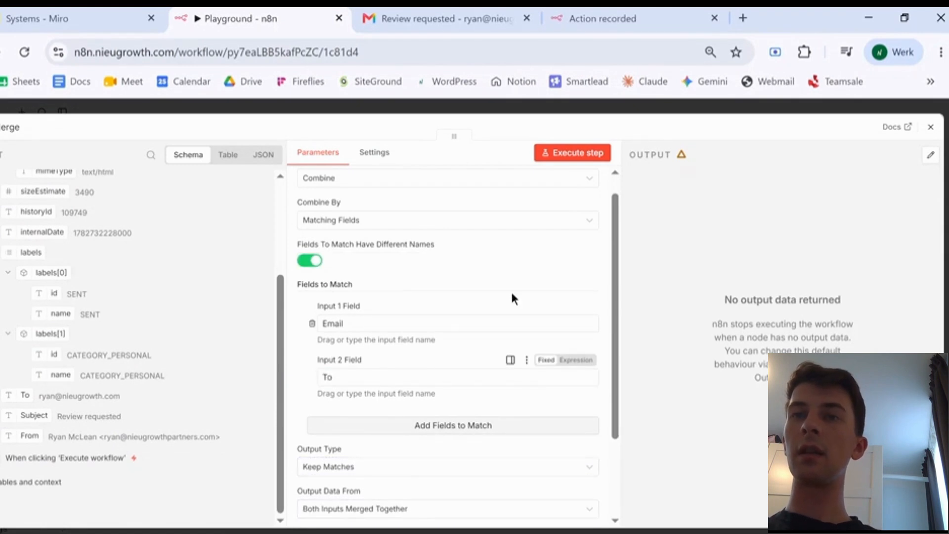
left_click(579, 158)
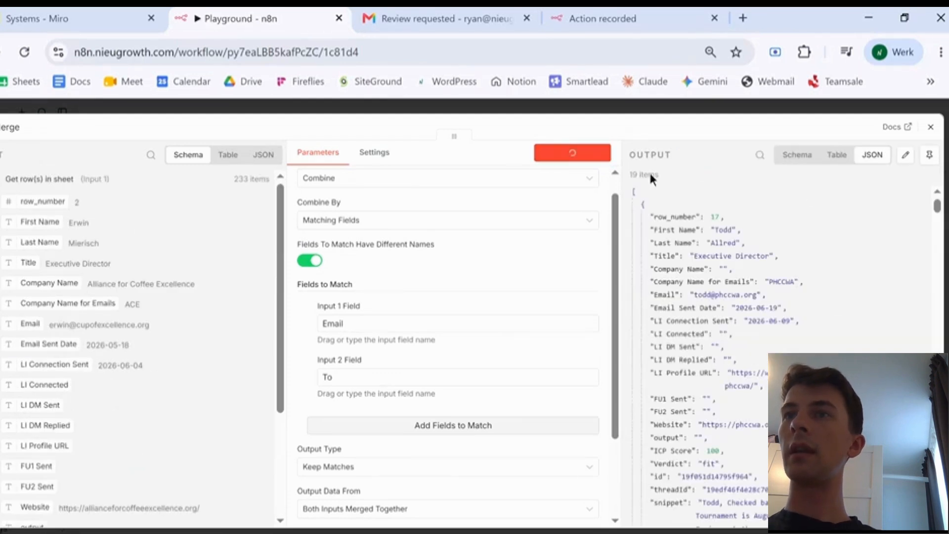
left_click_drag(630, 175, 659, 175)
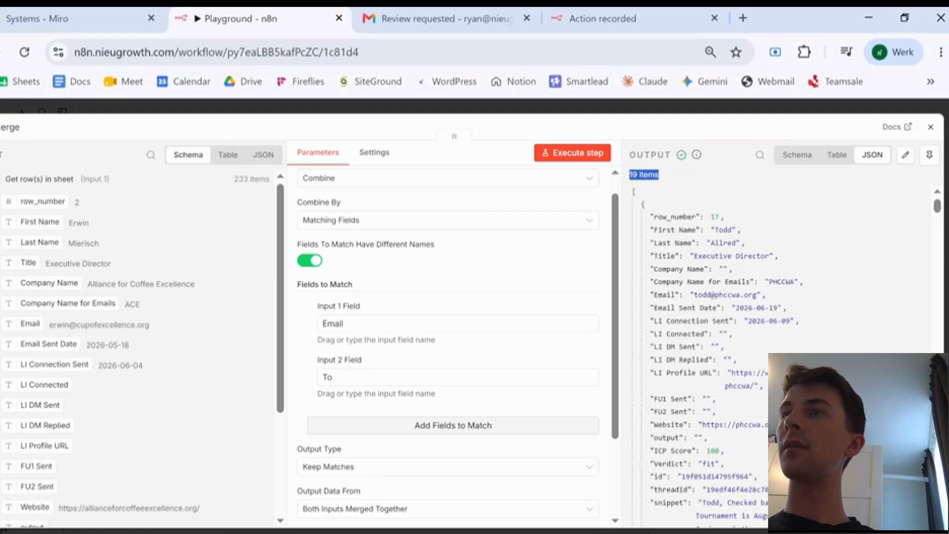
left_click(931, 128)
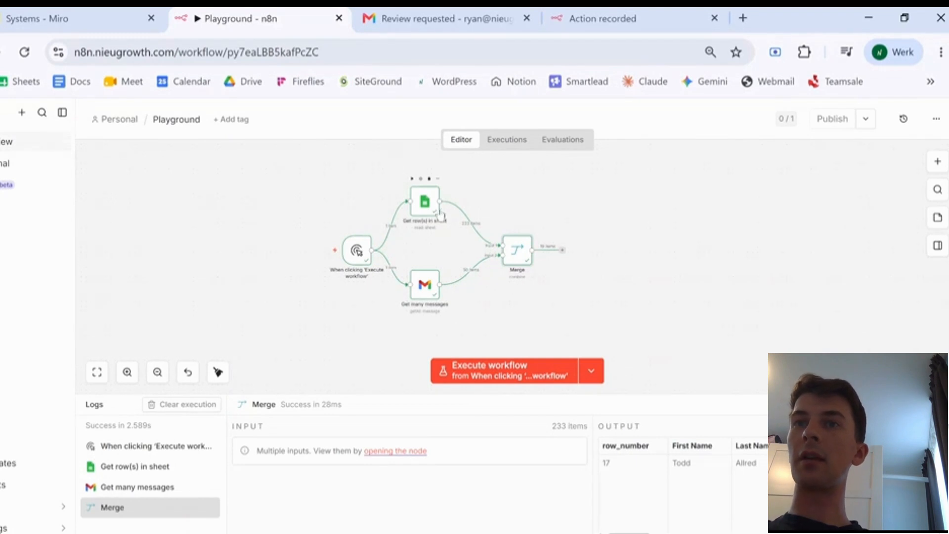
left_click_drag(440, 215, 450, 215)
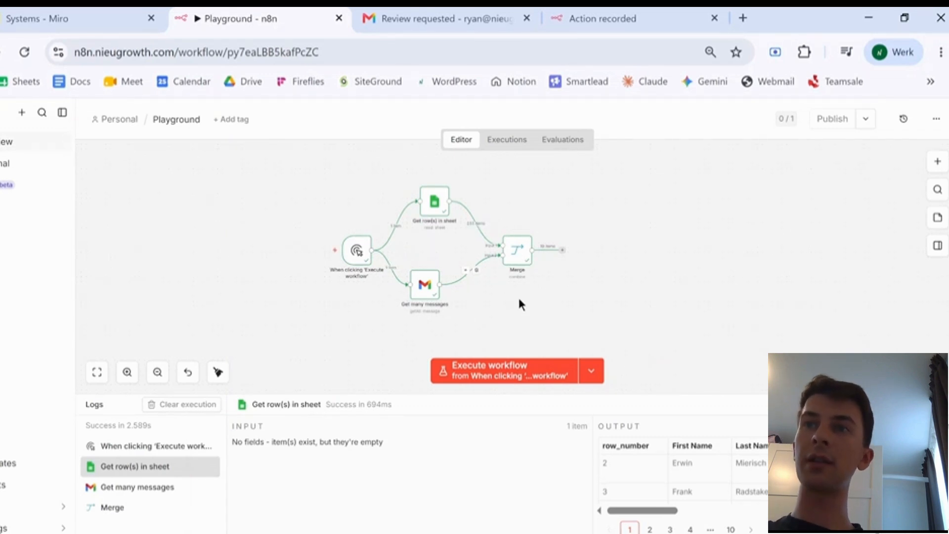
key("ctrl+shift+Tab")
scroll(483, 358, "down", 10)
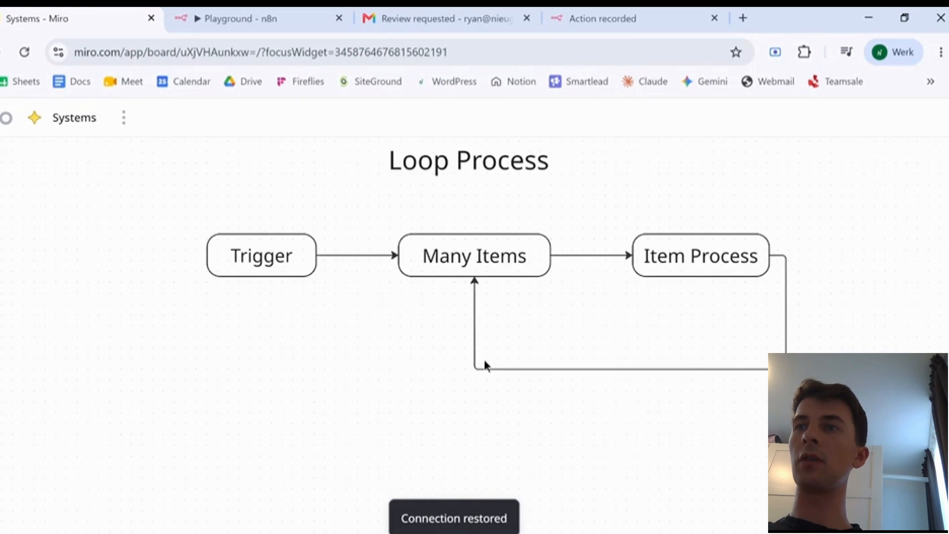
scroll(484, 360, "down", 8)
scroll(484, 355, "up", 6)
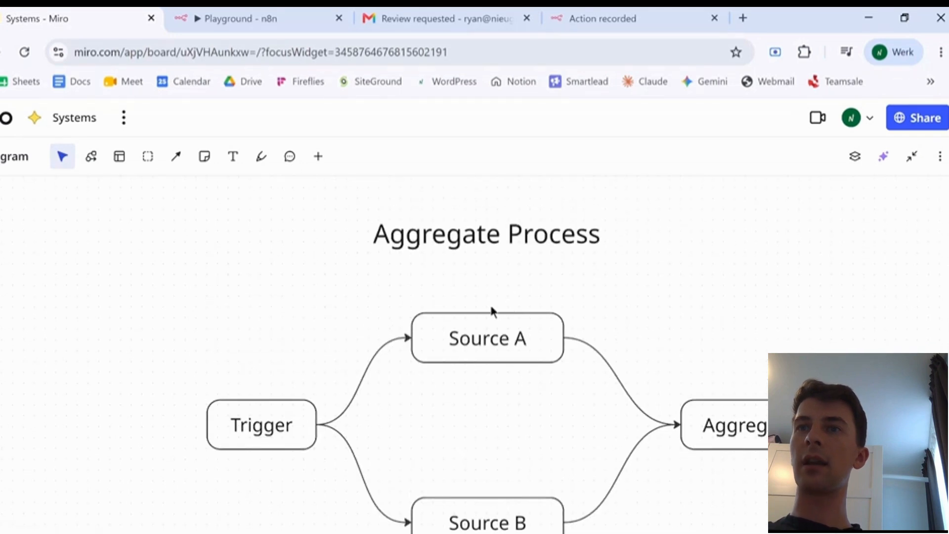
scroll(495, 381, "down", 2)
scroll(536, 324, "down", 5)
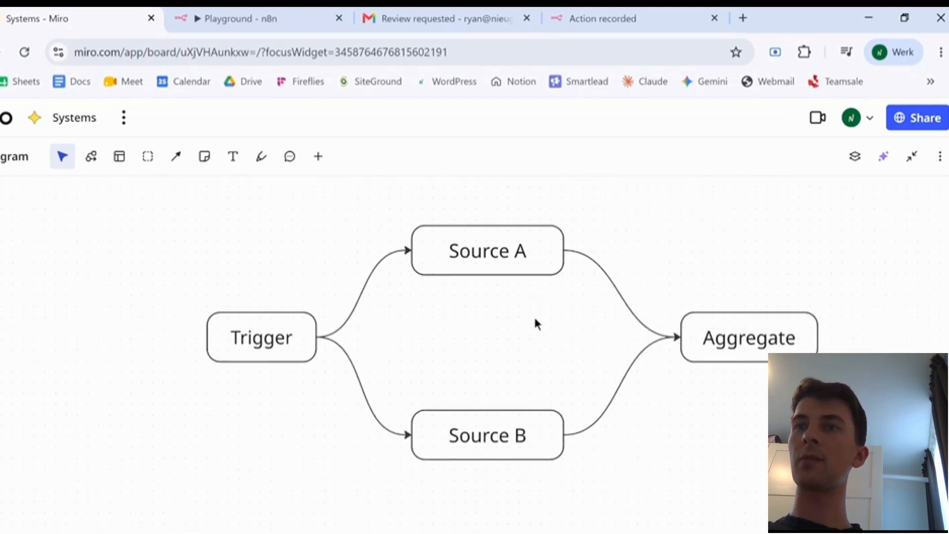
scroll(535, 322, "down", 8)
scroll(536, 321, "up", 2)
scroll(535, 322, "down", 5)
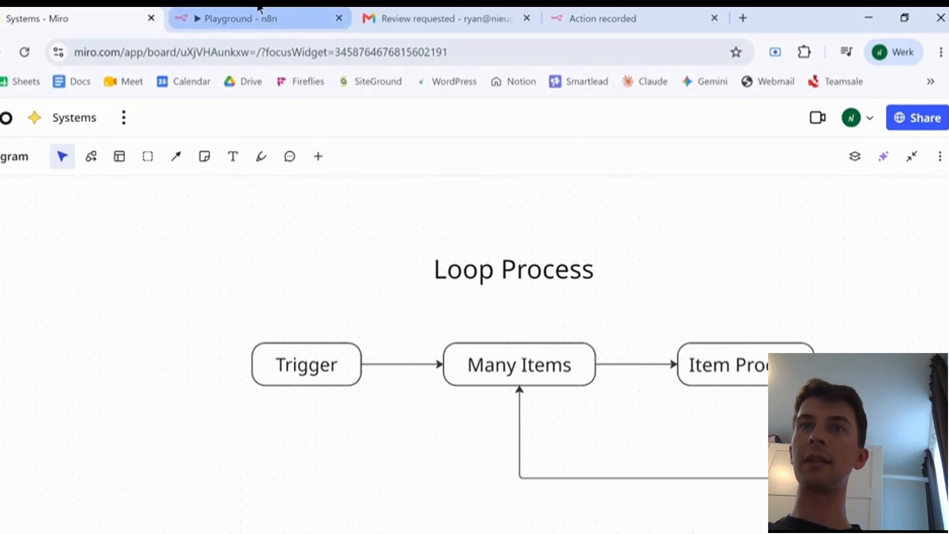
left_click(257, 10)
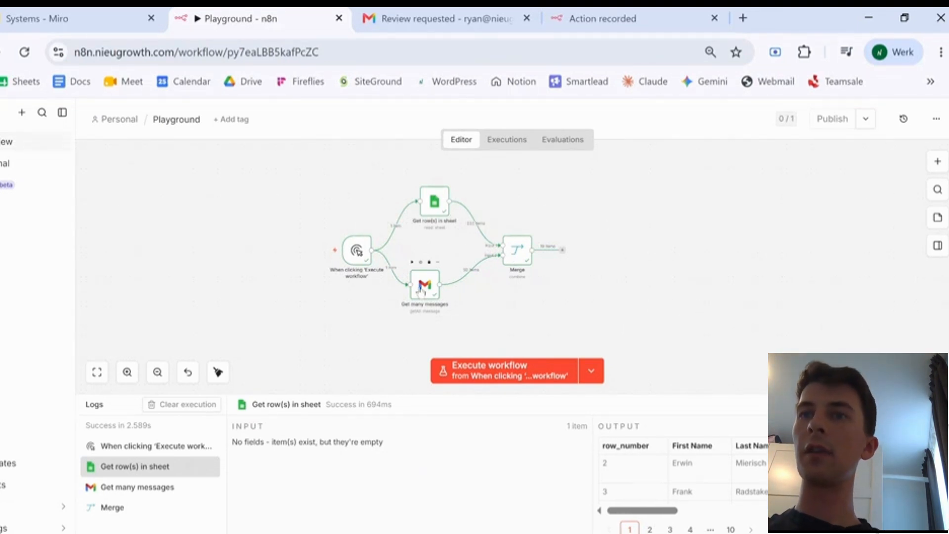
- Delete the Get row(s) in sheet and Merge nodes, lining Gmail up between the trigger and Filter
left_click(421, 291)
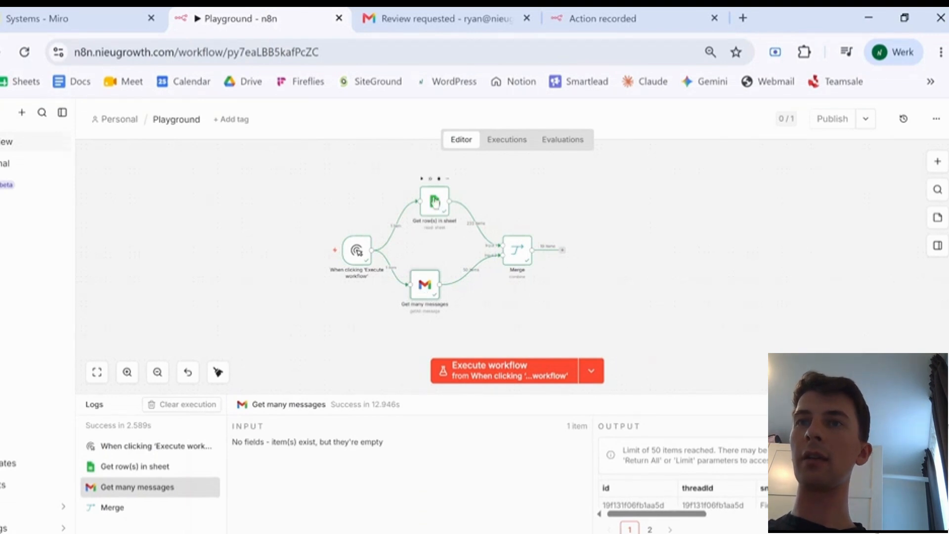
left_click(445, 207)
key("Delete")
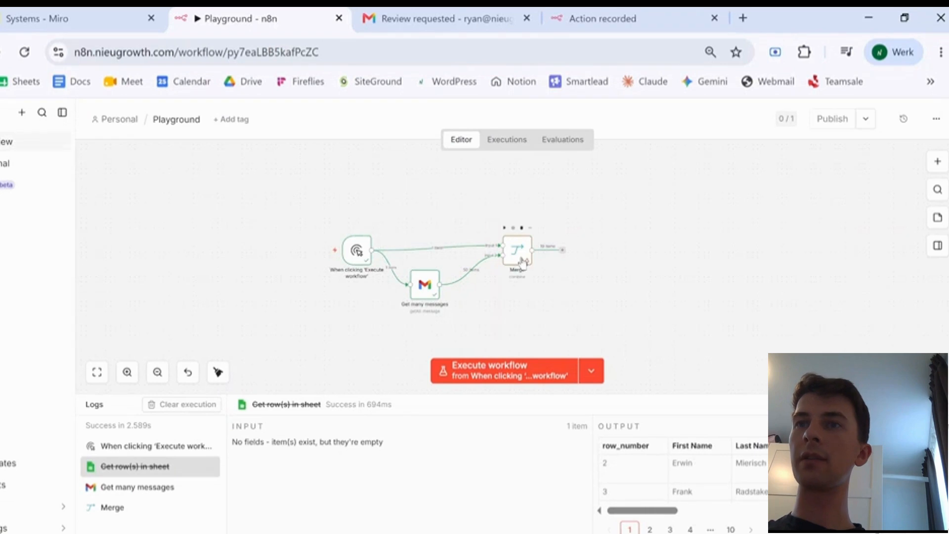
left_click(522, 262)
key("Delete")
left_click_drag(425, 286, 428, 263)
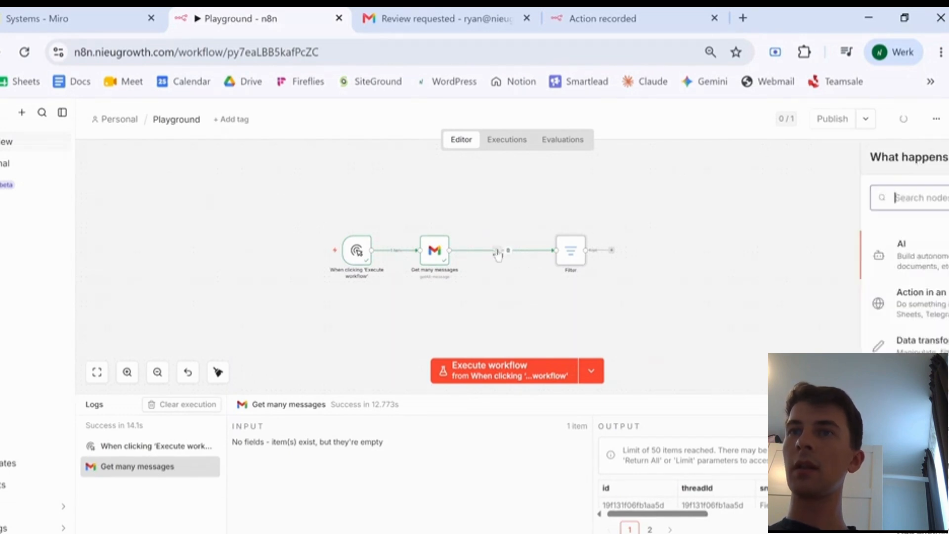
left_click(497, 251)
- Add a Loop Over Items node with batch size 10 and route Filter through its loop output
scroll(912, 324, "down", 2)
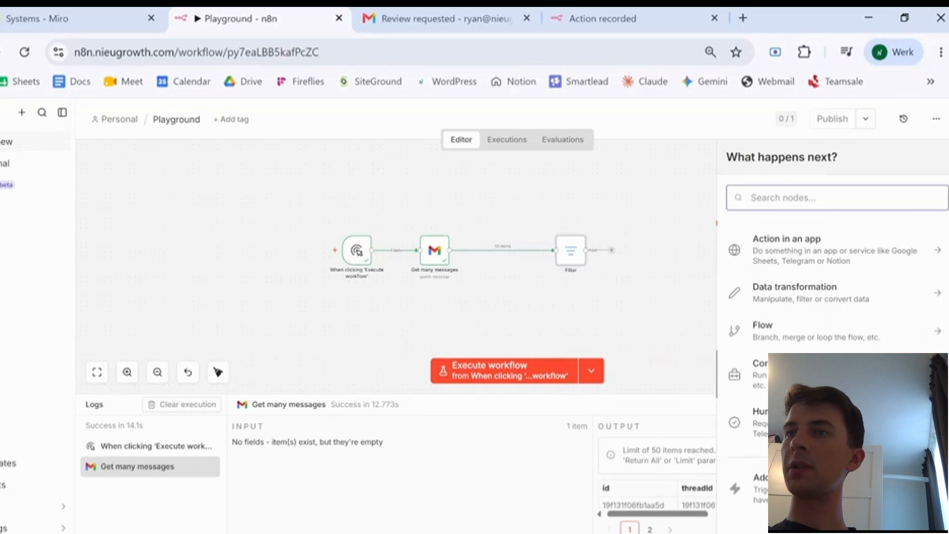
scroll(912, 323, "up", 2)
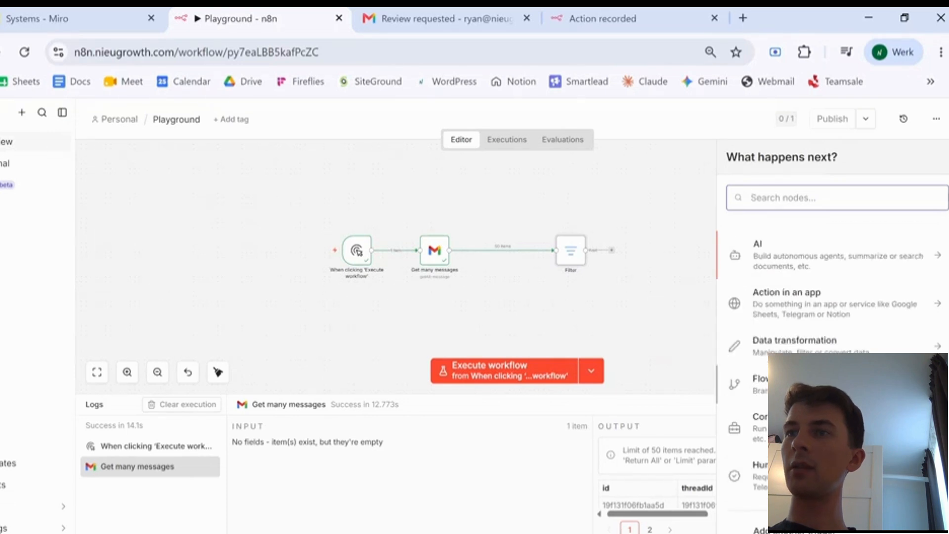
left_click(841, 378)
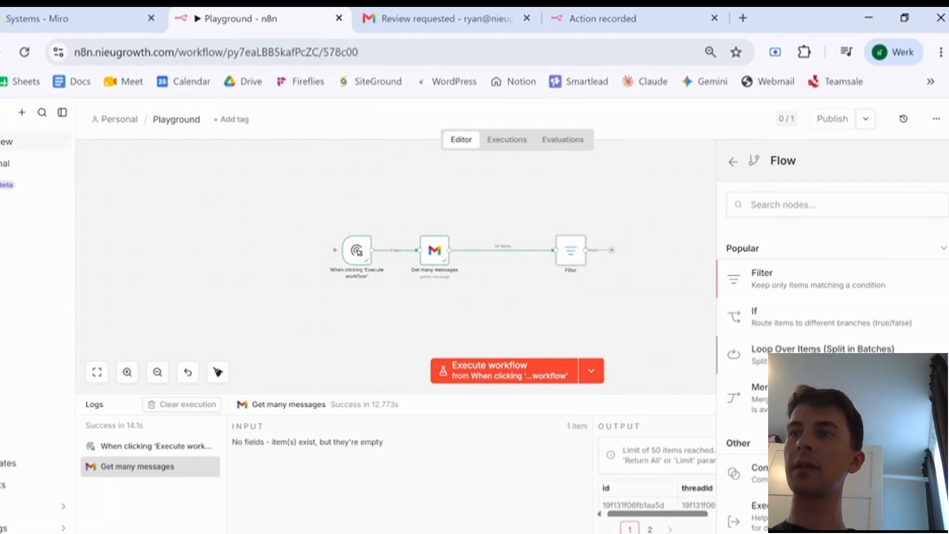
left_click(814, 349)
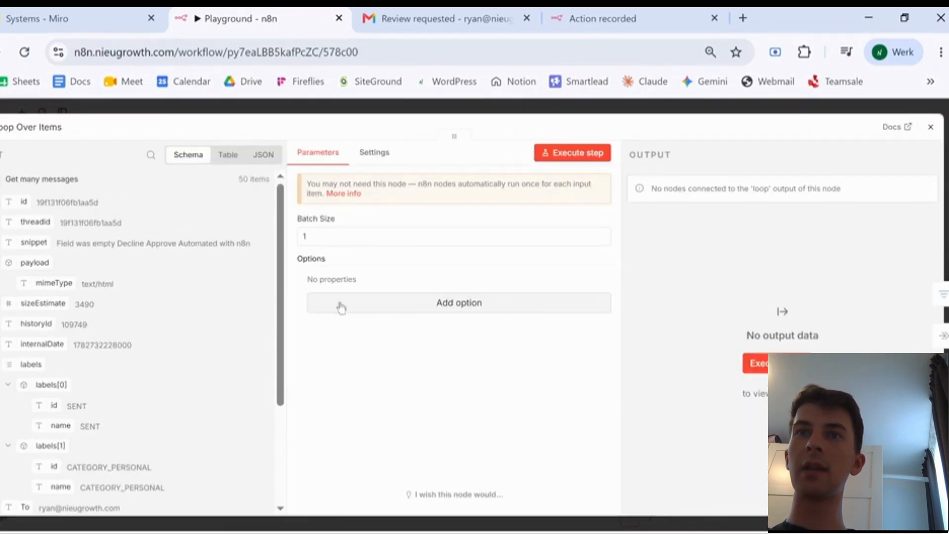
left_click(328, 236)
type("0")
left_click(784, 308)
left_click(931, 128)
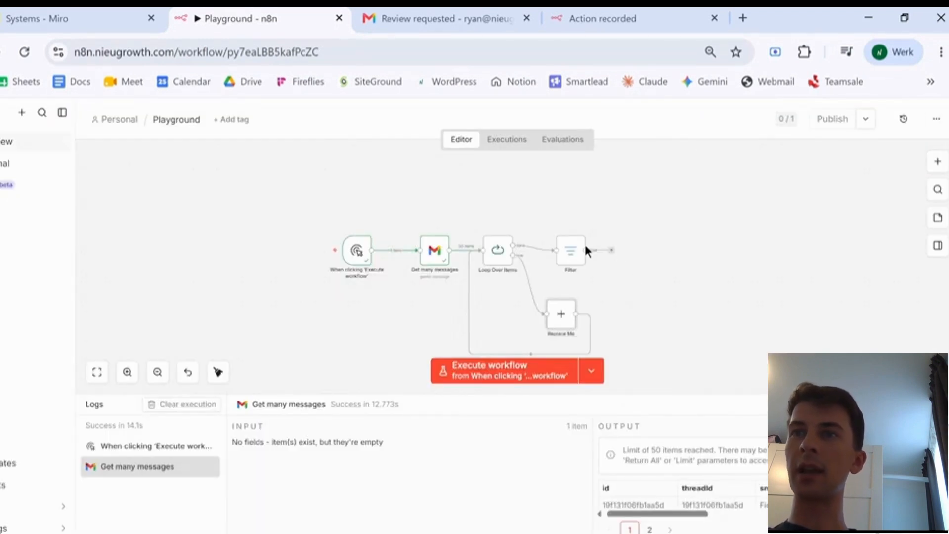
left_click_drag(565, 255, 480, 251)
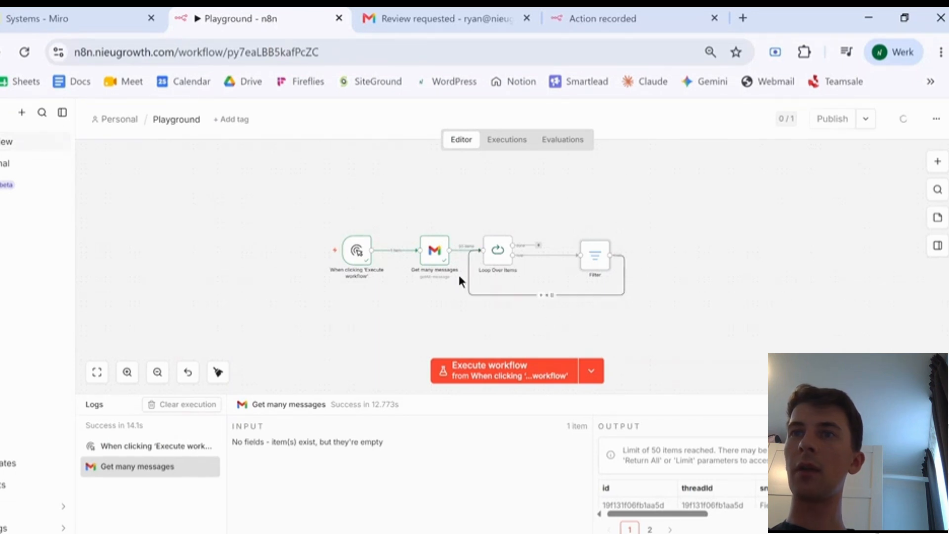
- Attach a No Operation node to the loop's done output and run the Gmail loop workflow
left_click(539, 246)
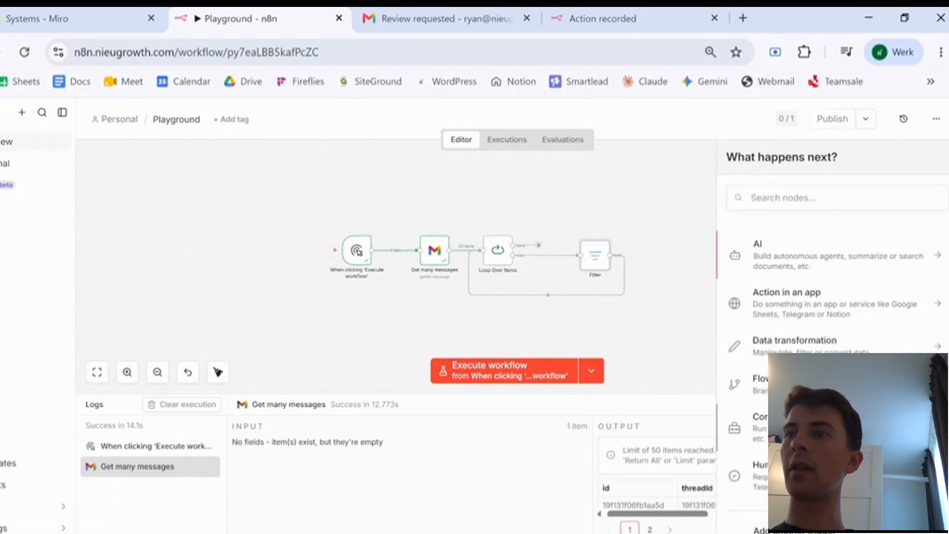
left_click(816, 427)
scroll(833, 321, "down", 8)
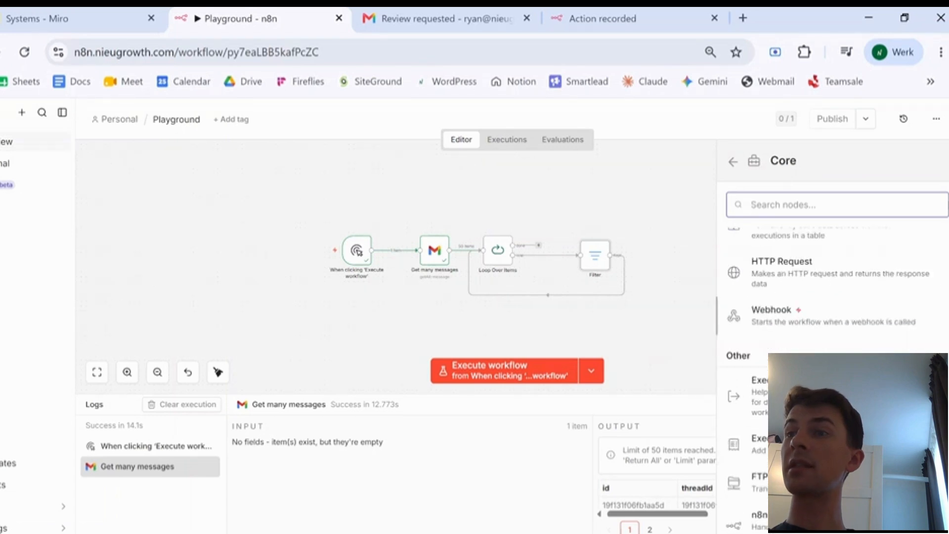
left_click(816, 428)
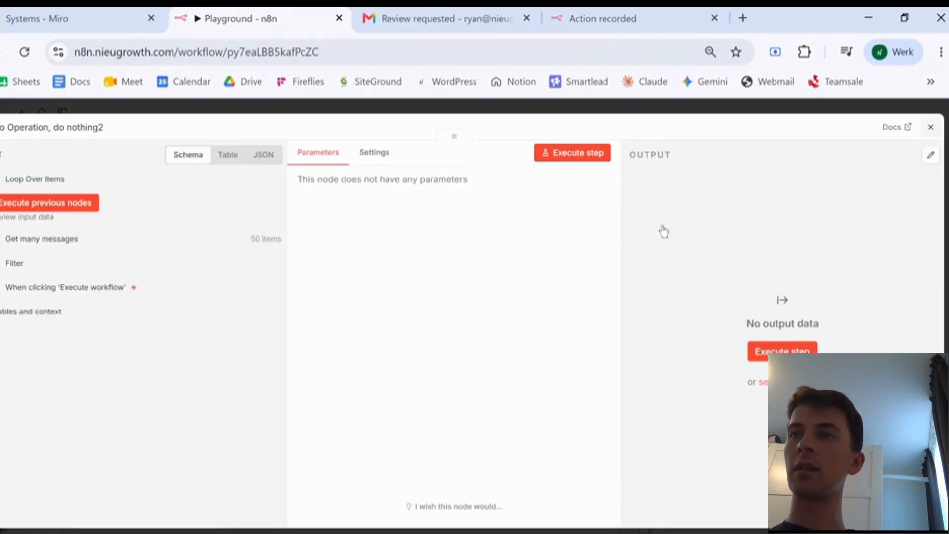
key("Escape")
left_click_drag(561, 222, 595, 193)
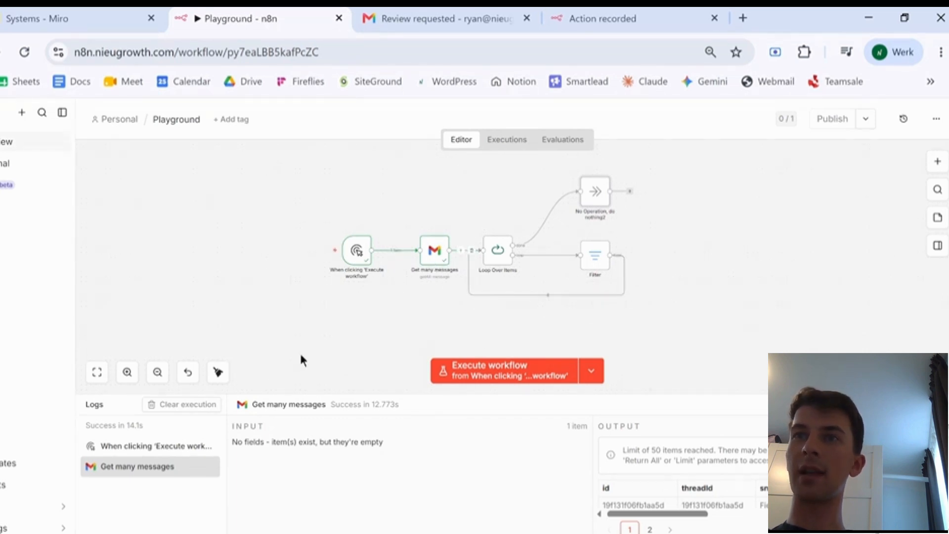
left_click(322, 253)
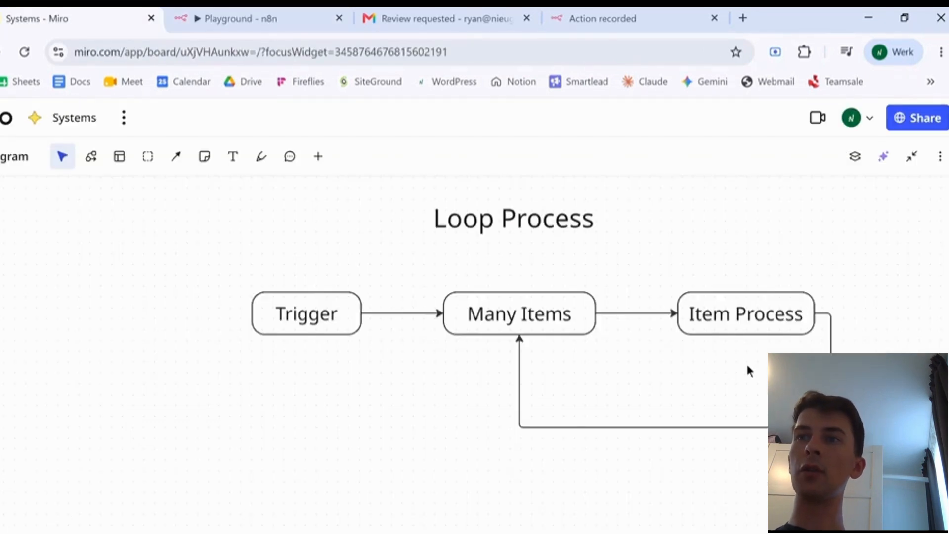
- Compare the n8n loop run with Miro's Loop Process diagram, then bring up the Email Triage Agent workflow
left_click(258, 10)
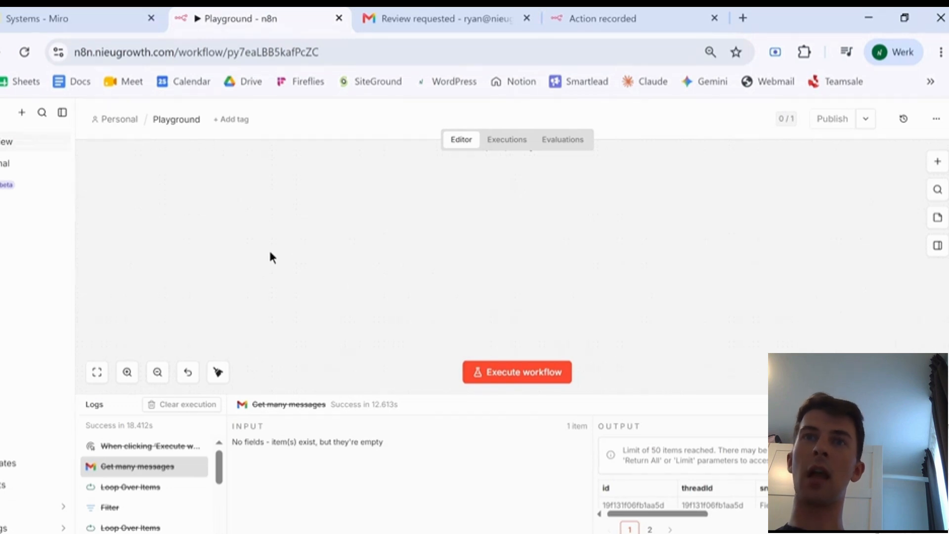
left_click(96, 18)
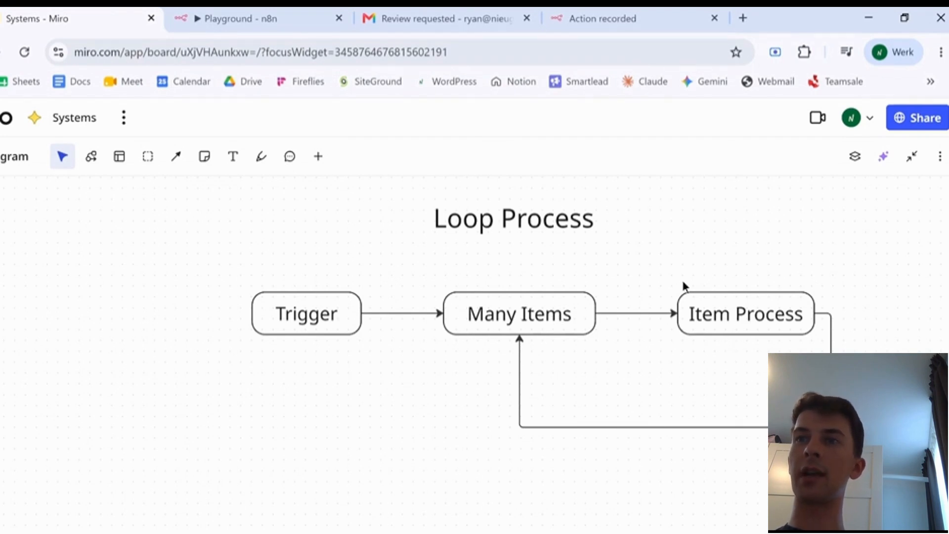
left_click(213, 19)
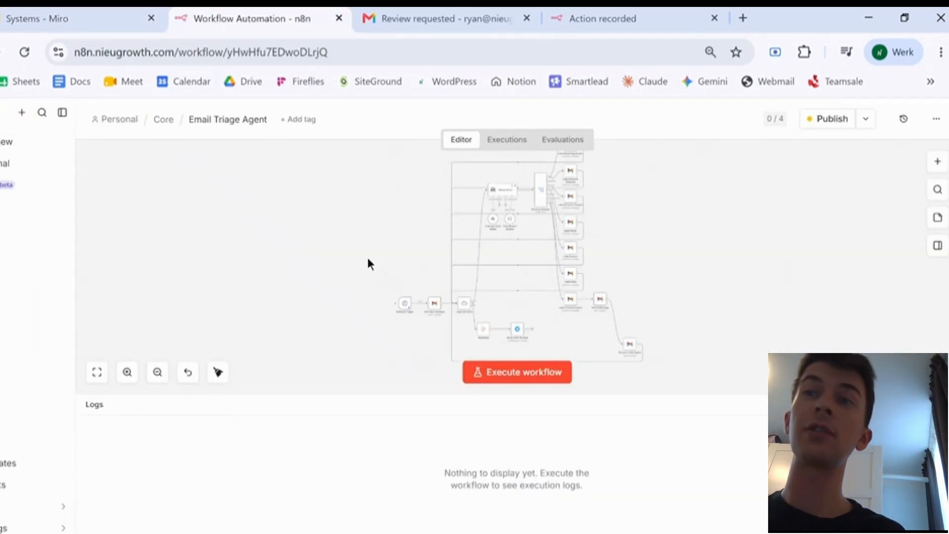
scroll(415, 309, "up", 2)
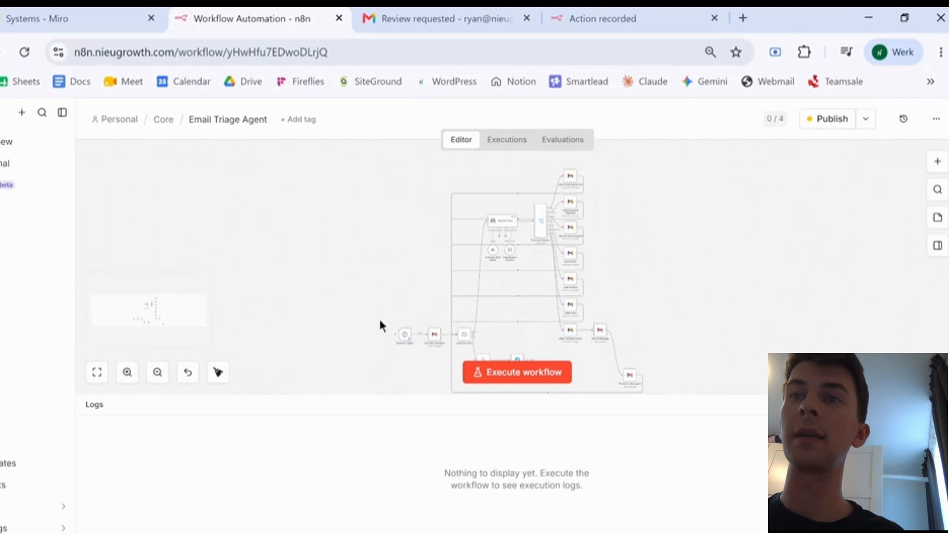
scroll(296, 316, "down", 1)
left_click(127, 372)
left_click(127, 372)
left_click(127, 372)
scroll(316, 246, "down", 1)
scroll(317, 254, "down", 2)
left_click(127, 372)
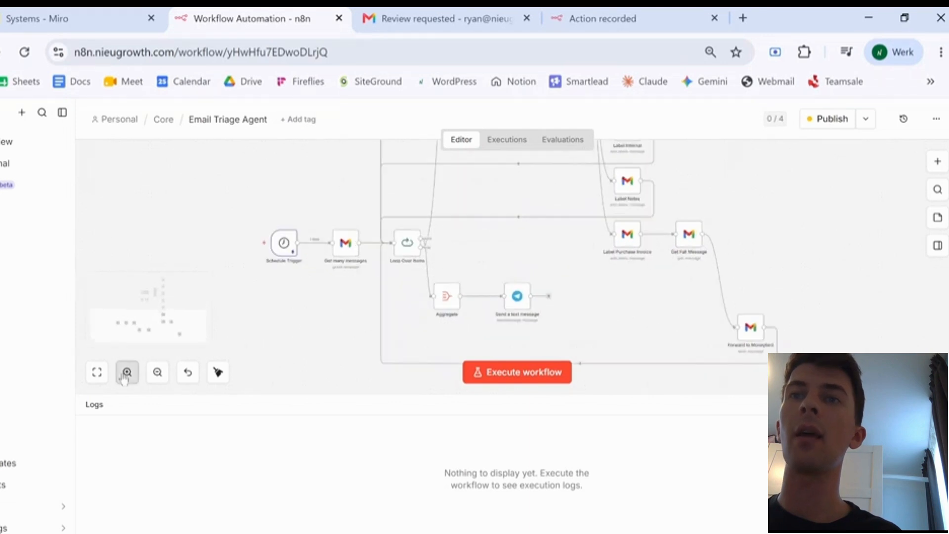
left_click(127, 373)
mouse_move(218, 225)
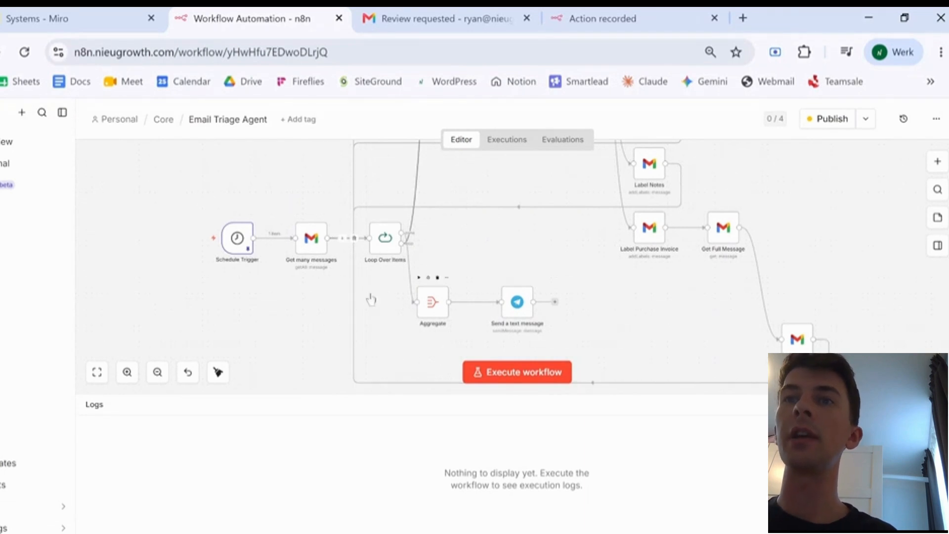
scroll(396, 245, "up", 1)
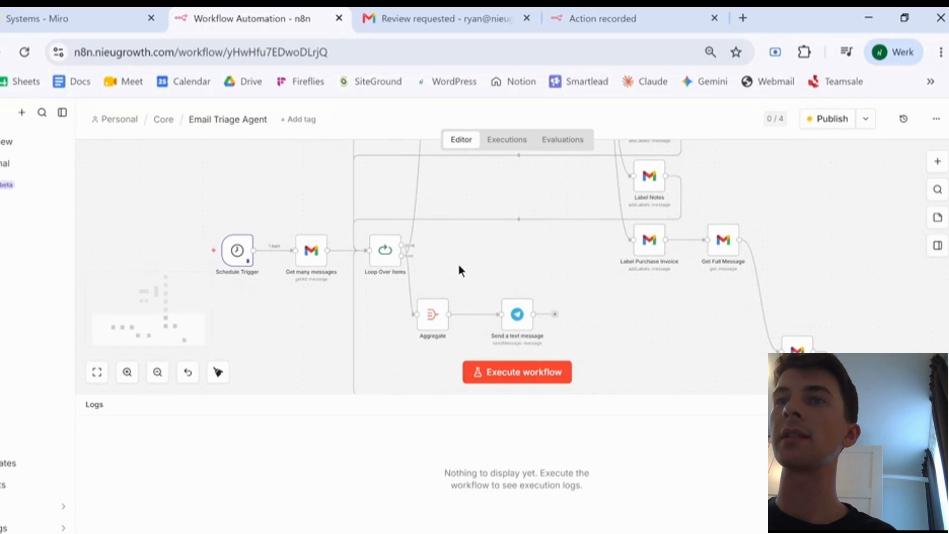
scroll(472, 266, "up", 3)
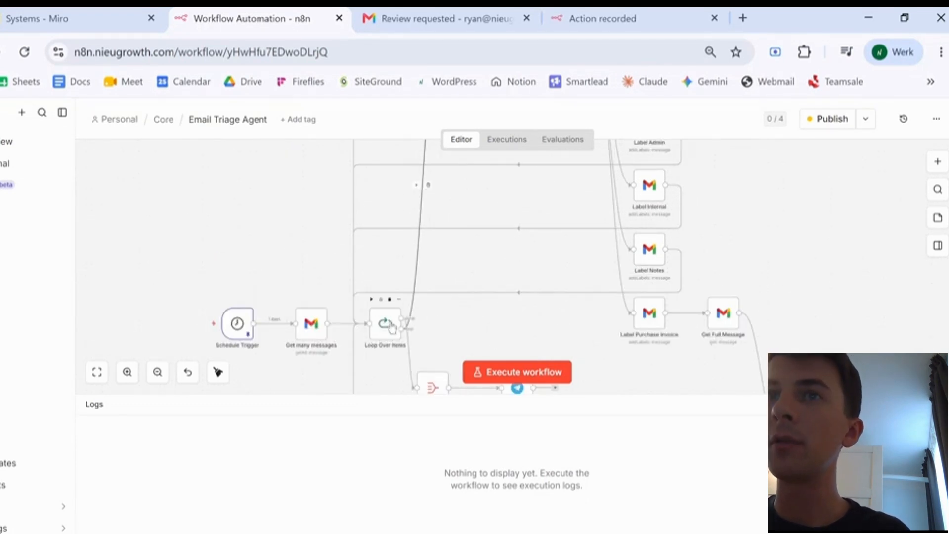
scroll(420, 274, "up", 8)
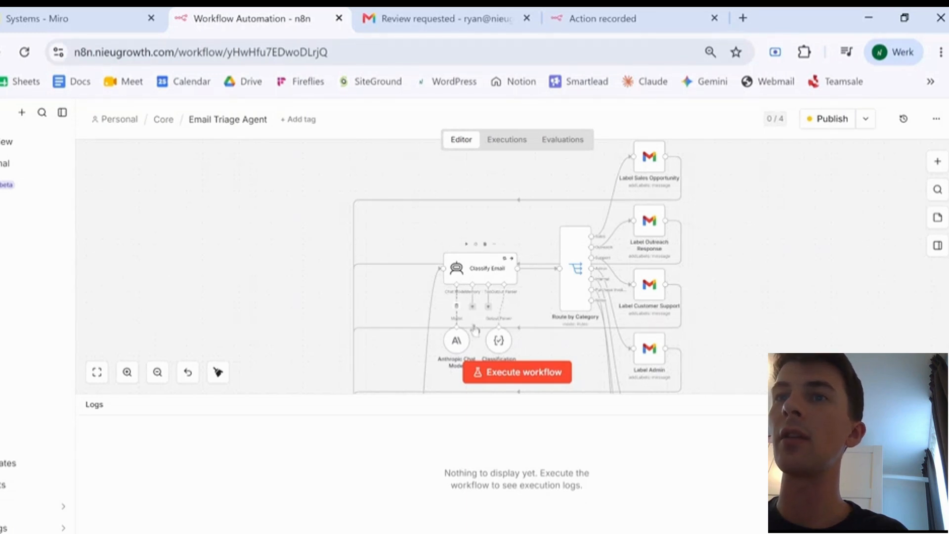
- Zoom into the Email Triage Agent's Classify Email and routing nodes and scroll around the canvas
scroll(665, 229, "up", 1)
scroll(514, 313, "down", 2)
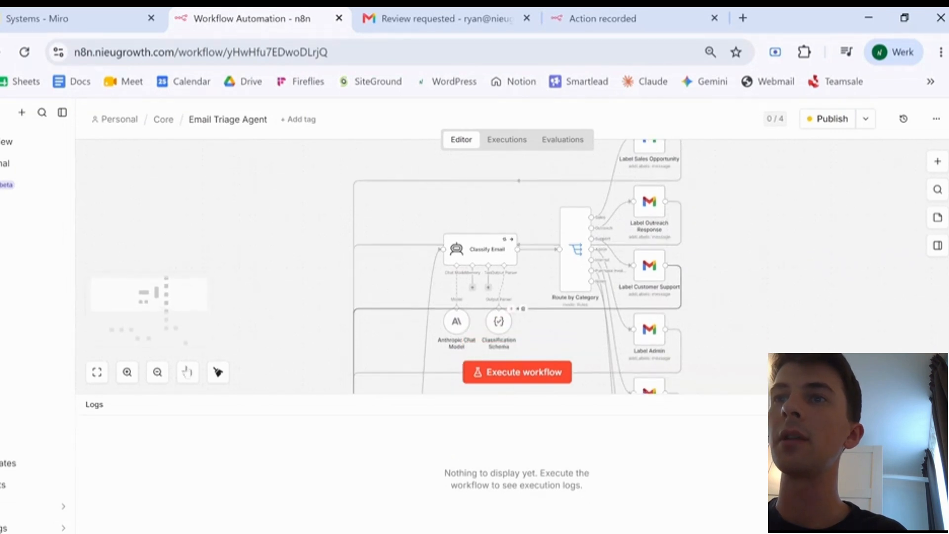
left_click(127, 371)
left_click(127, 372)
scroll(523, 264, "right", 1)
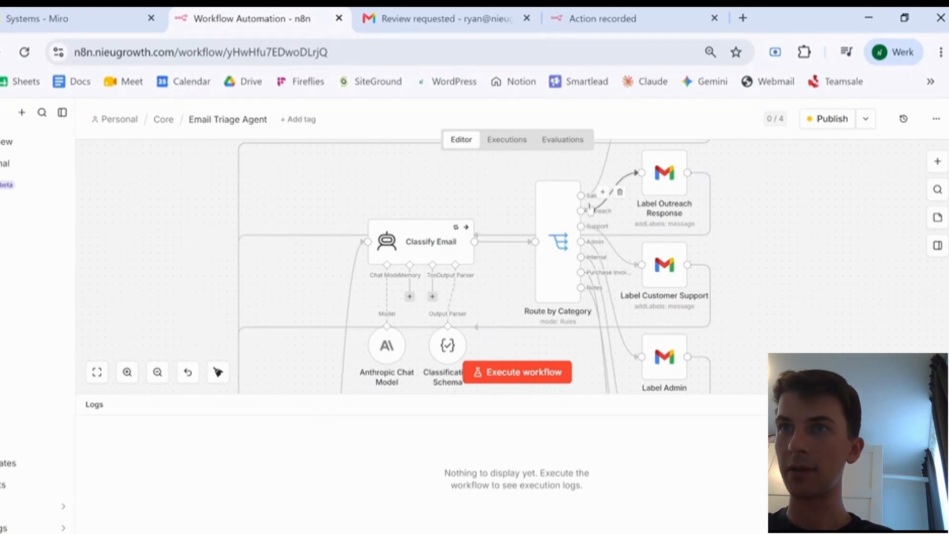
scroll(520, 324, "down", 7)
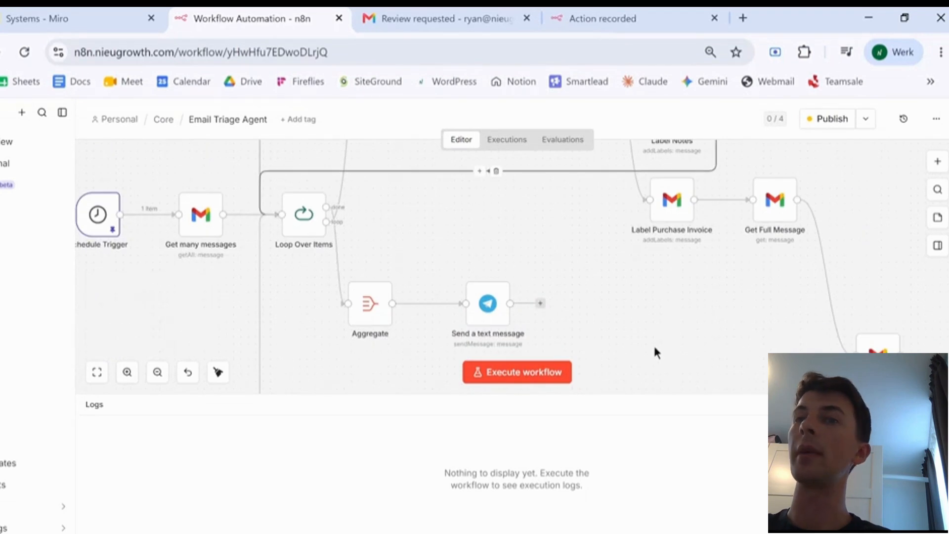
scroll(675, 295, "up", 7)
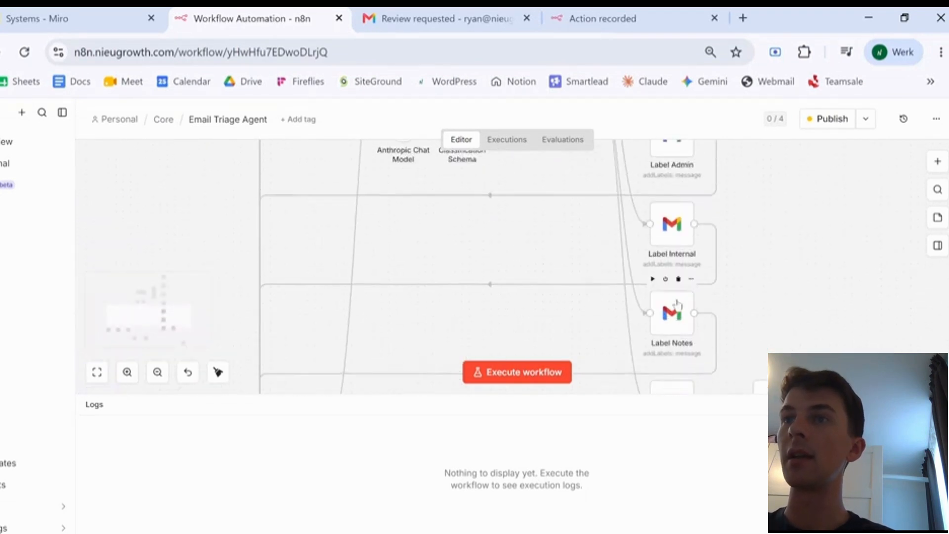
scroll(670, 376, "down", 3)
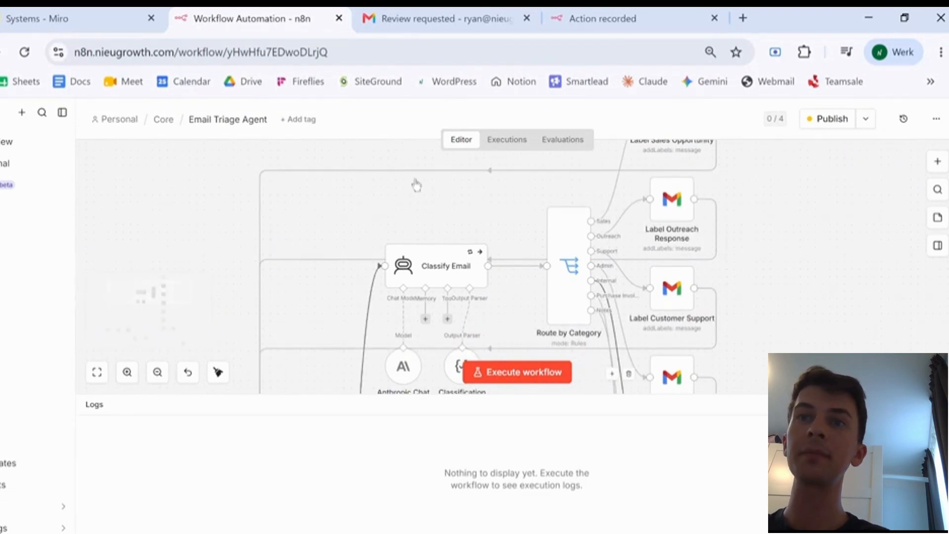
mouse_move(451, 280)
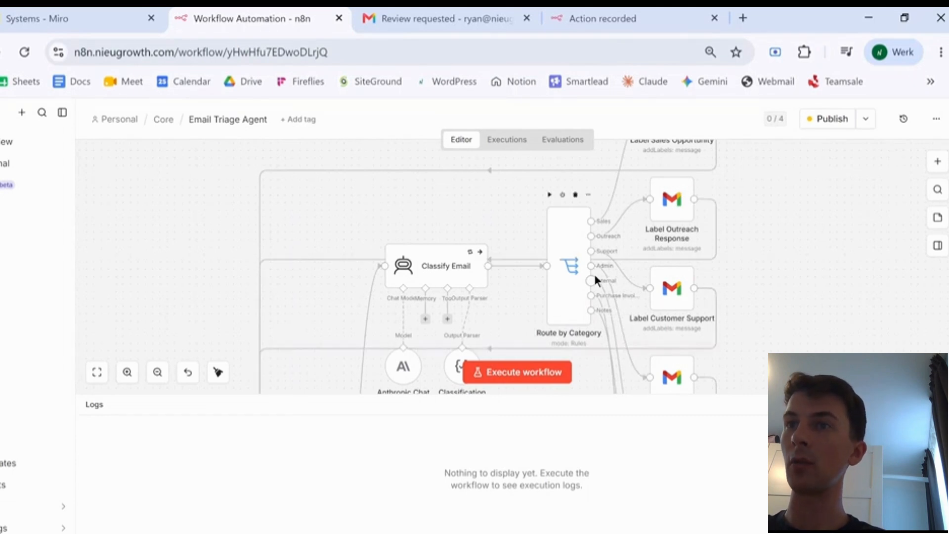
scroll(595, 278, "down", 4)
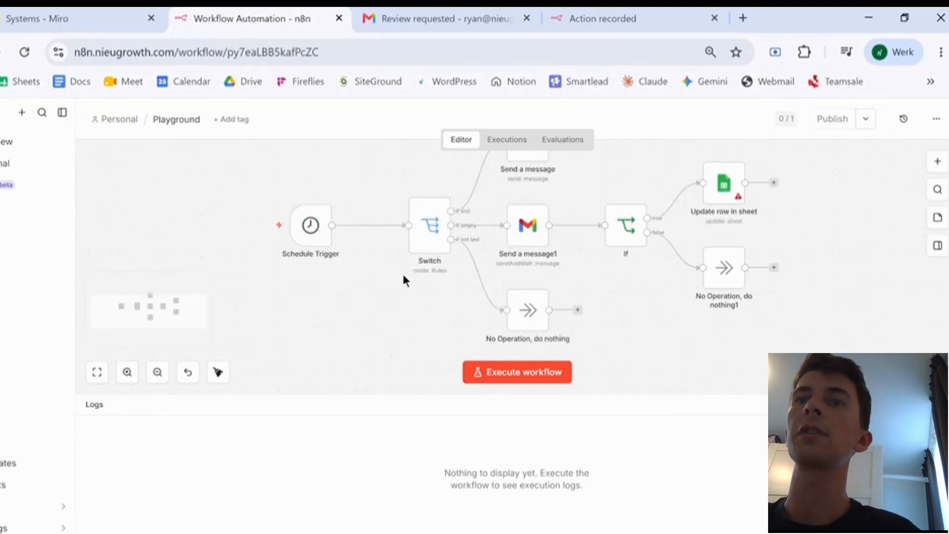
- Replace the Schedule Trigger with a Gmail 'On message received' trigger, then return to Miro's Triggers diagram
mouse_move(297, 257)
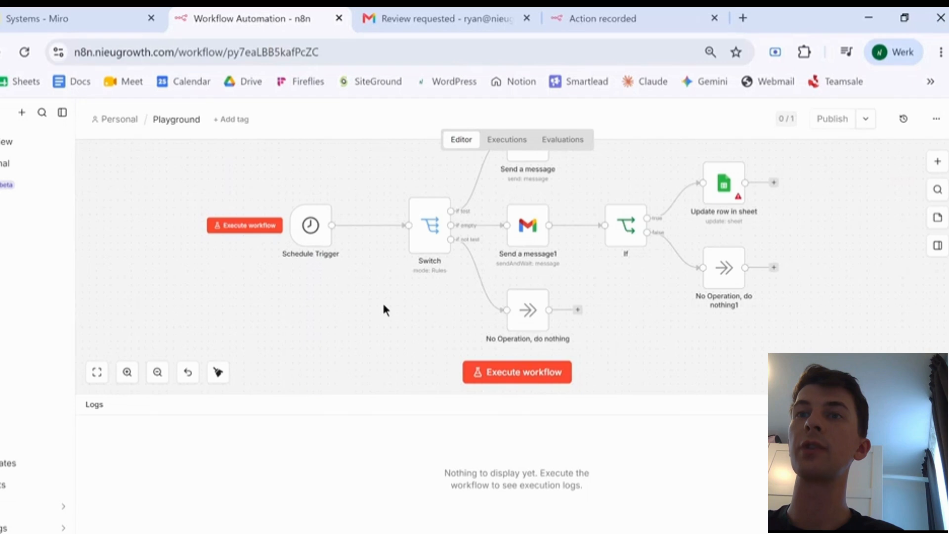
scroll(385, 309, "down", 10)
scroll(384, 310, "up", 8)
scroll(375, 306, "up", 2)
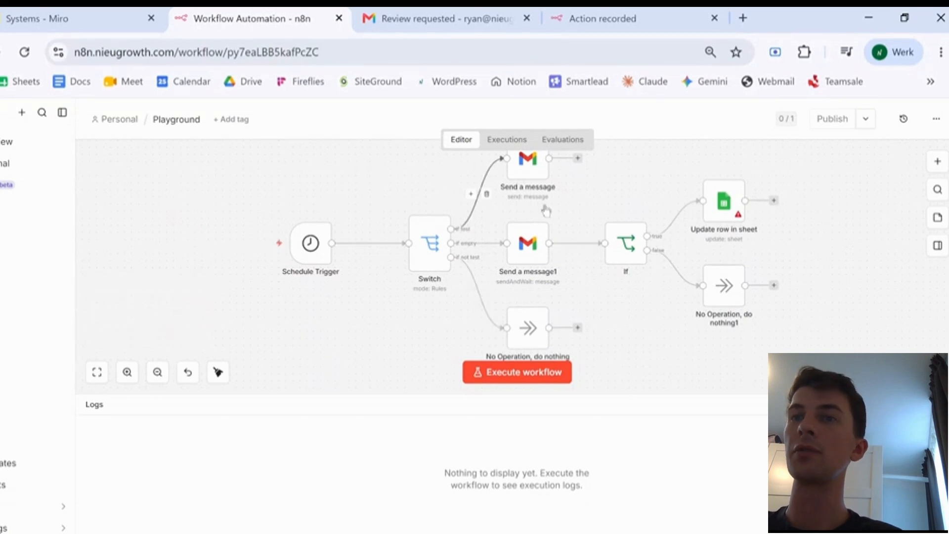
mouse_move(310, 242)
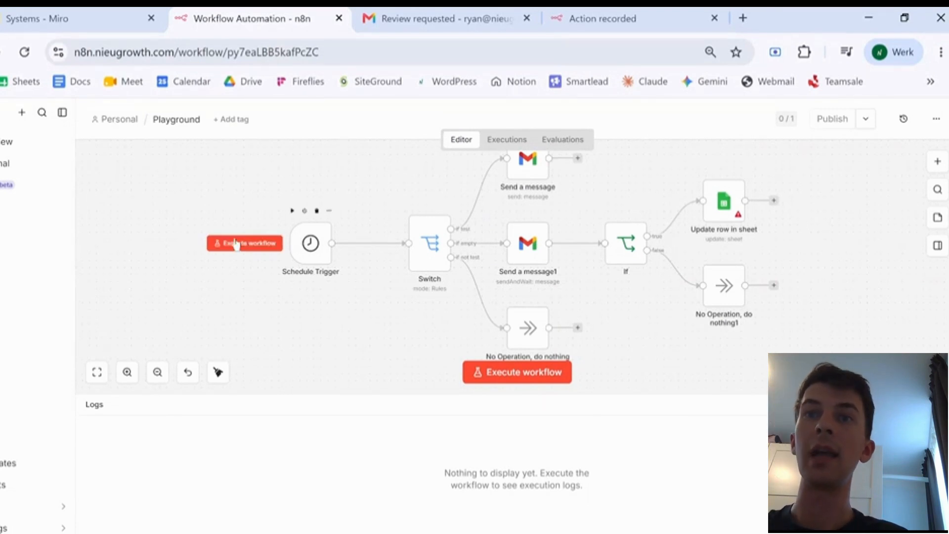
right_click(328, 236)
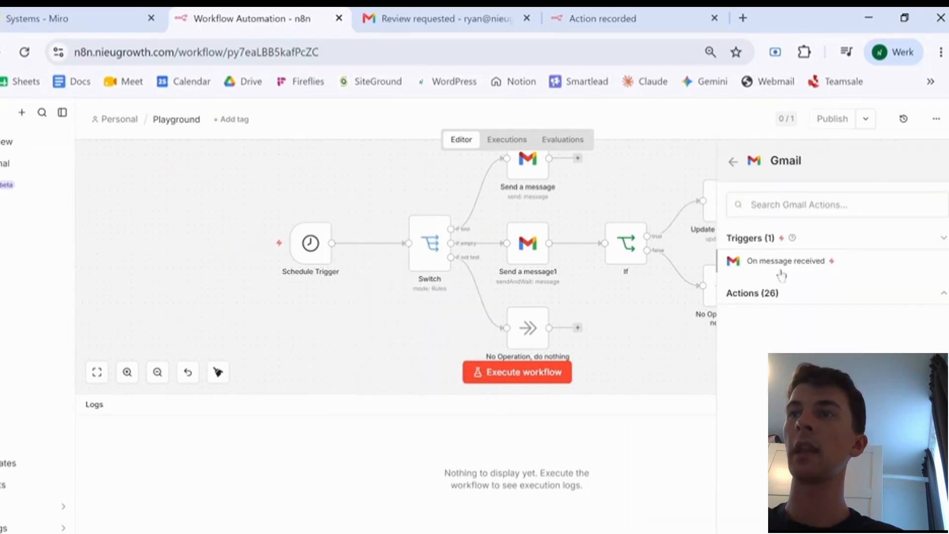
left_click(780, 270)
mouse_move(319, 263)
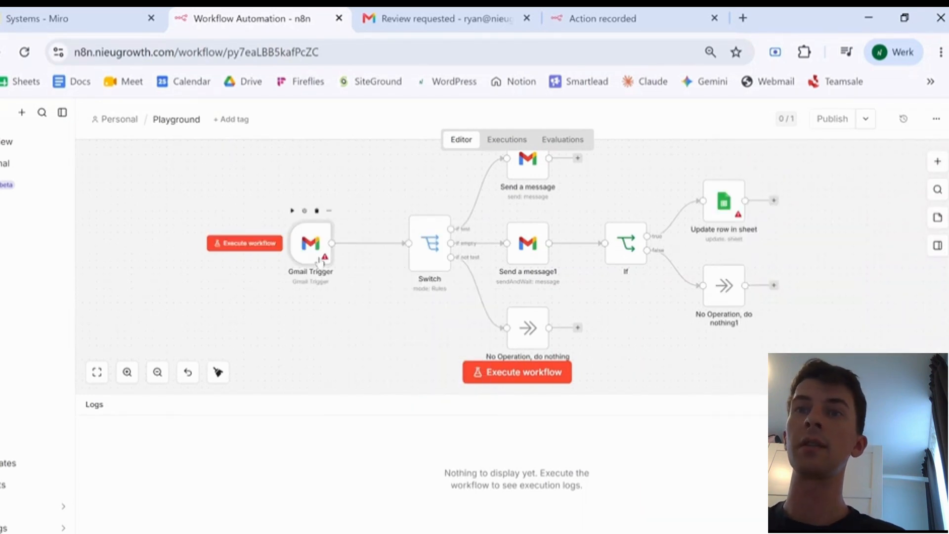
double_click(313, 245)
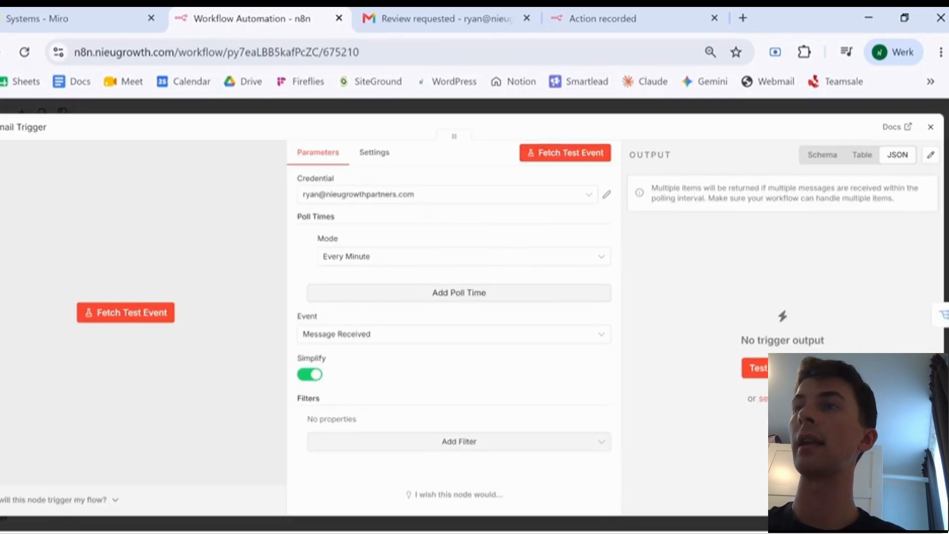
left_click(930, 126)
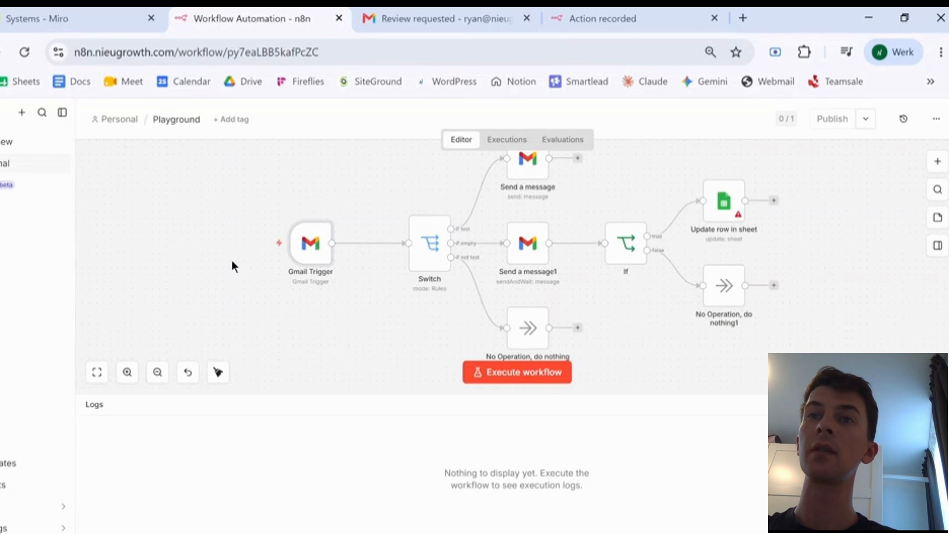
mouse_move(314, 247)
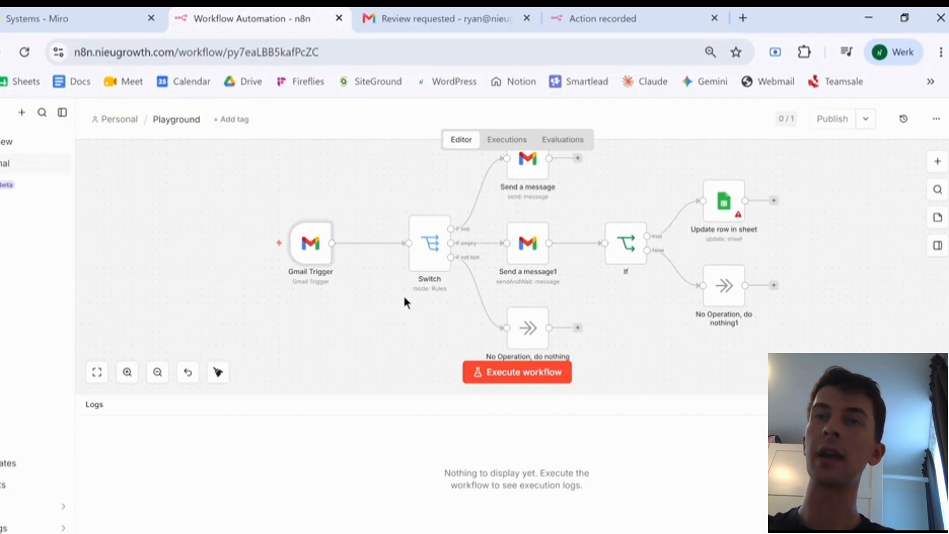
left_click(78, 10)
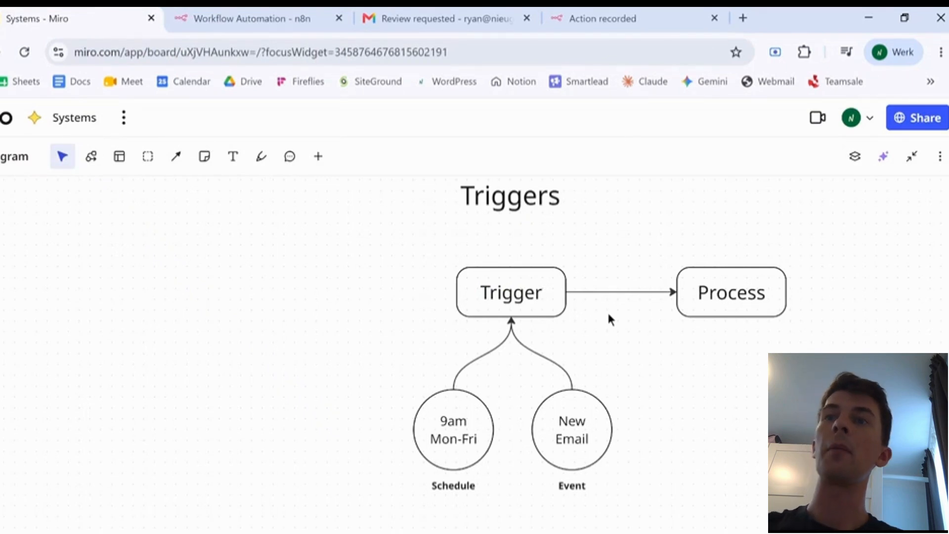
- Pan the Miro board from the Triggers diagram over to the You hub diagram
scroll(609, 319, "down", 2)
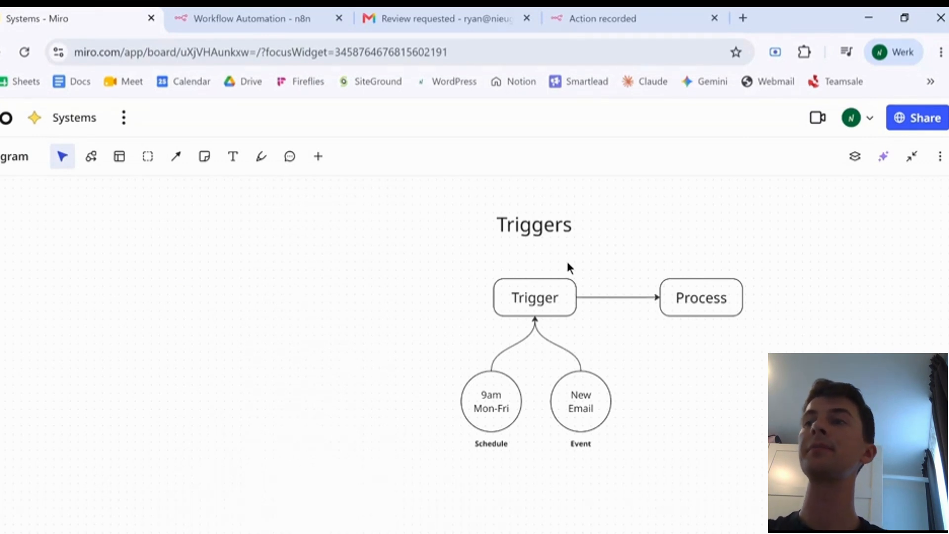
scroll(567, 267, "right", 2)
scroll(447, 299, "down", 4)
scroll(447, 302, "down", 4)
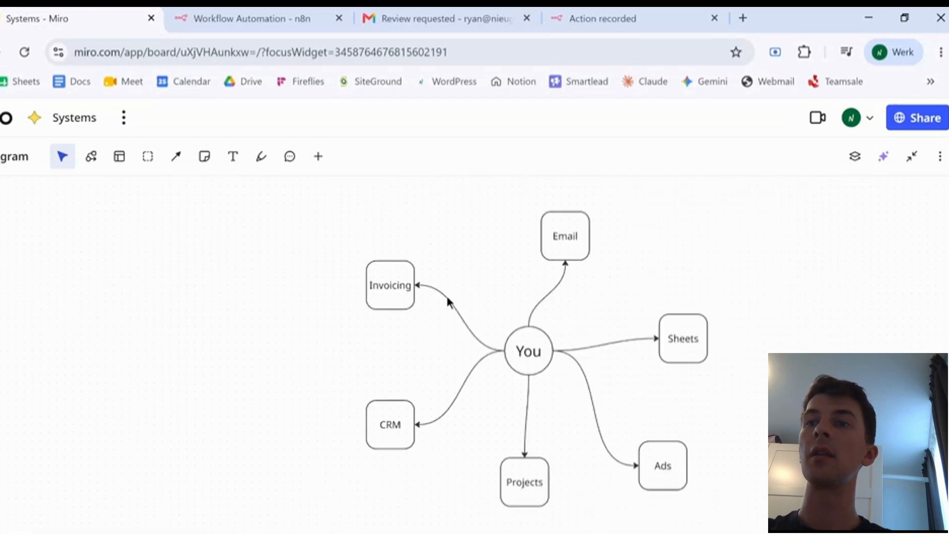